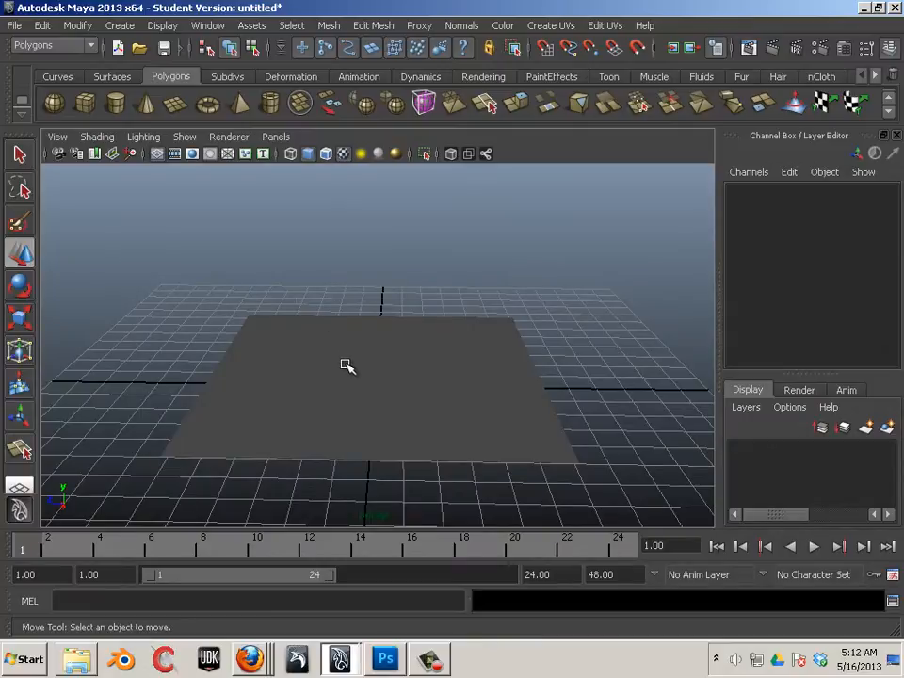
Create a polygon cylinder and raise it above the plane to about 6.07 in Y
left_click(351, 370)
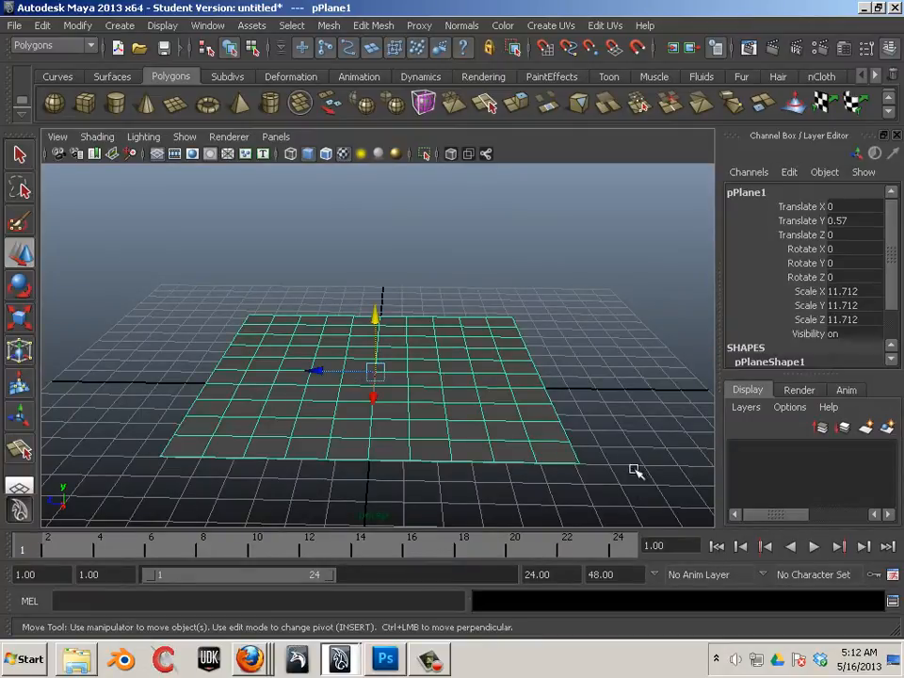
left_click(115, 103)
left_click_drag(374, 332, 369, 158)
middle_click_drag(413, 382, 395, 422, "alt")
left_click_drag(378, 435, 379, 375, "alt")
right_click_drag(380, 375, 454, 421, "alt")
middle_click_drag(454, 422, 467, 387, "alt")
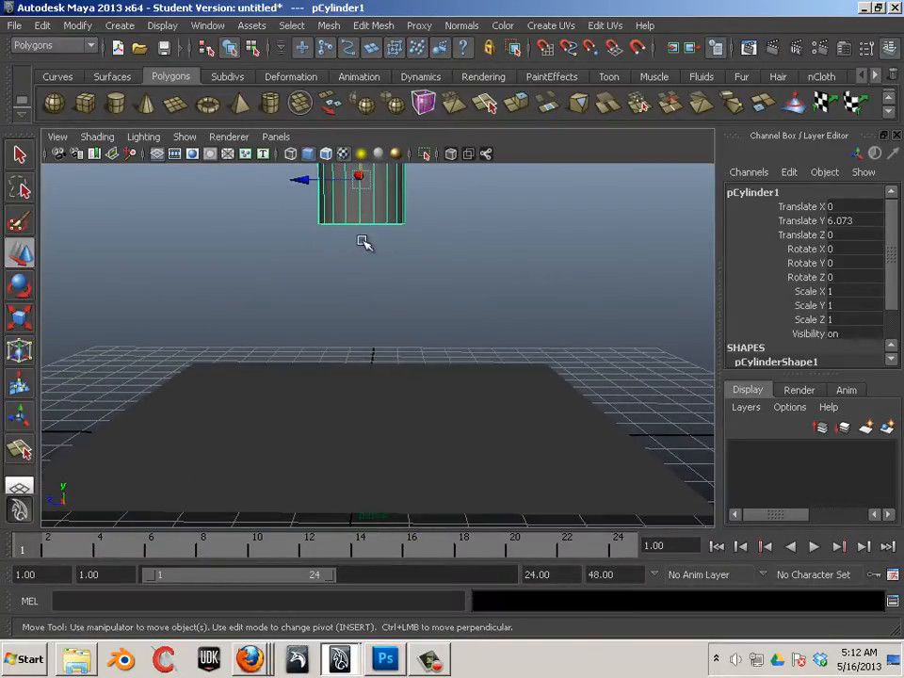
middle_click_drag(411, 376, 443, 467, "alt")
left_click_drag(421, 408, 407, 456, "alt")
right_click_drag(424, 433, 567, 484, "alt")
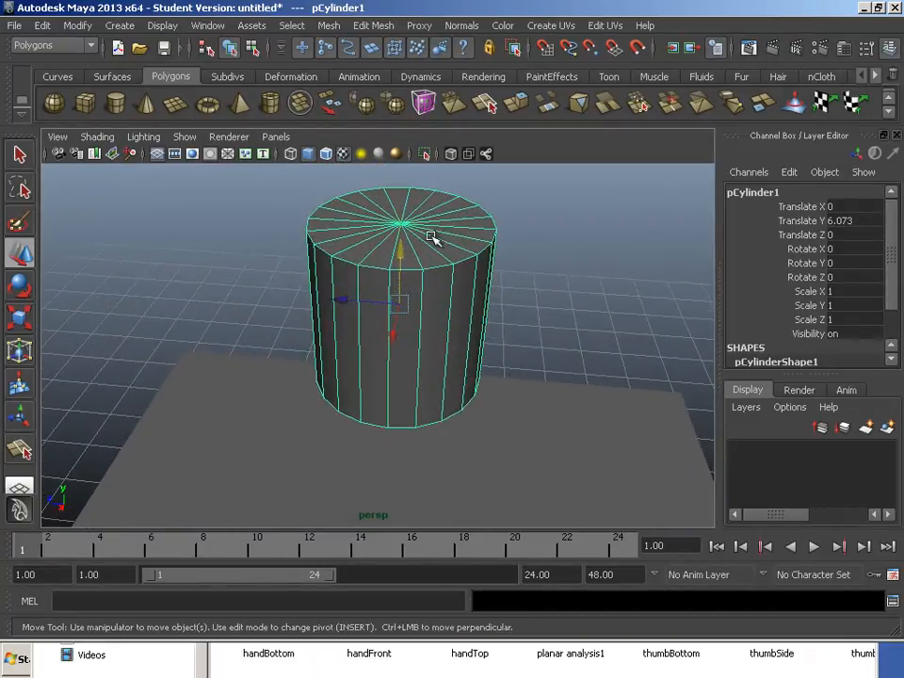
Pull the centre vertex of the cylinder's top cap upward to form a cone-shaped peak
key("F9")
left_click_drag(412, 206, 386, 234)
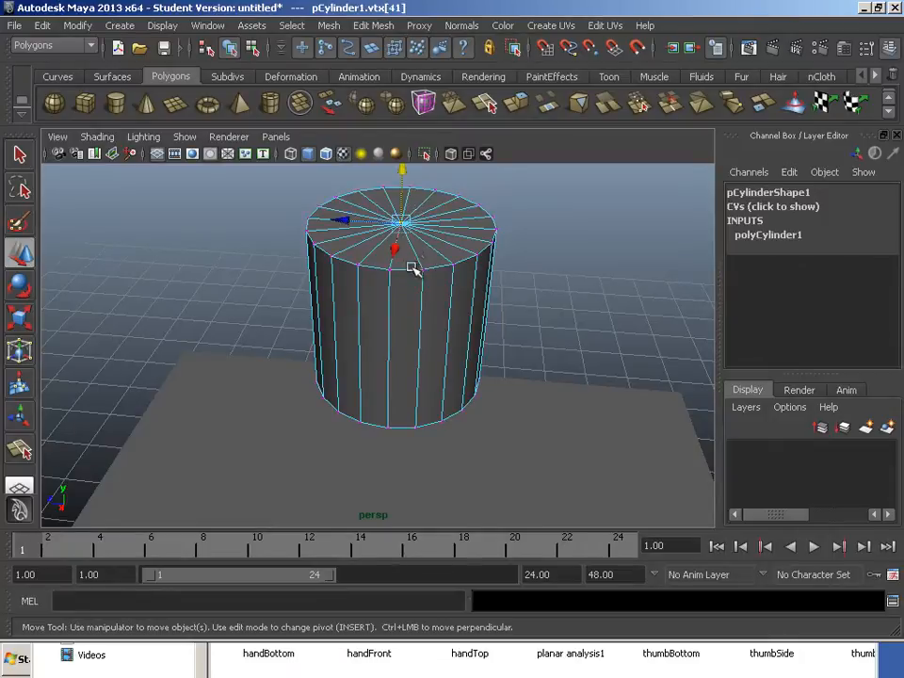
left_click_drag(403, 186, 413, 120)
middle_click_drag(429, 206, 446, 285, "alt")
mouse_move(446, 285)
left_mouse_down("alt")
mouse_move(443, 258)
mouse_move(444, 299)
left_mouse_up("alt")
right_click_drag(444, 298, 404, 316, "alt")
left_click_drag(404, 316, 401, 270, "alt")
middle_click_drag(399, 268, 374, 328, "alt")
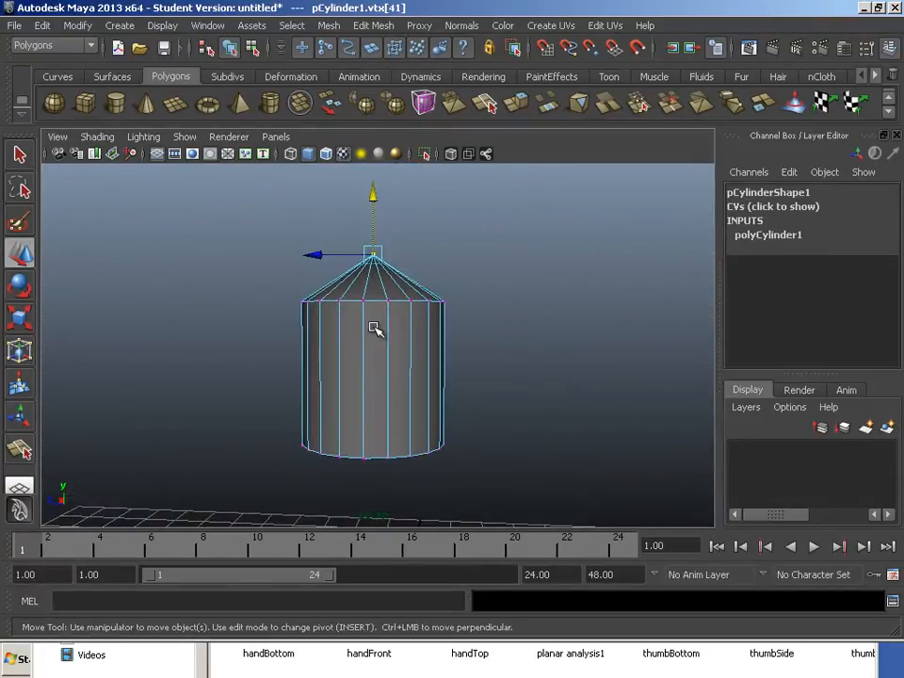
middle_click_drag(451, 396, 520, 377, "alt")
right_click_drag(521, 377, 292, 336, "alt")
middle_click_drag(373, 351, 348, 331, "alt")
left_click_drag(347, 331, 374, 315, "alt")
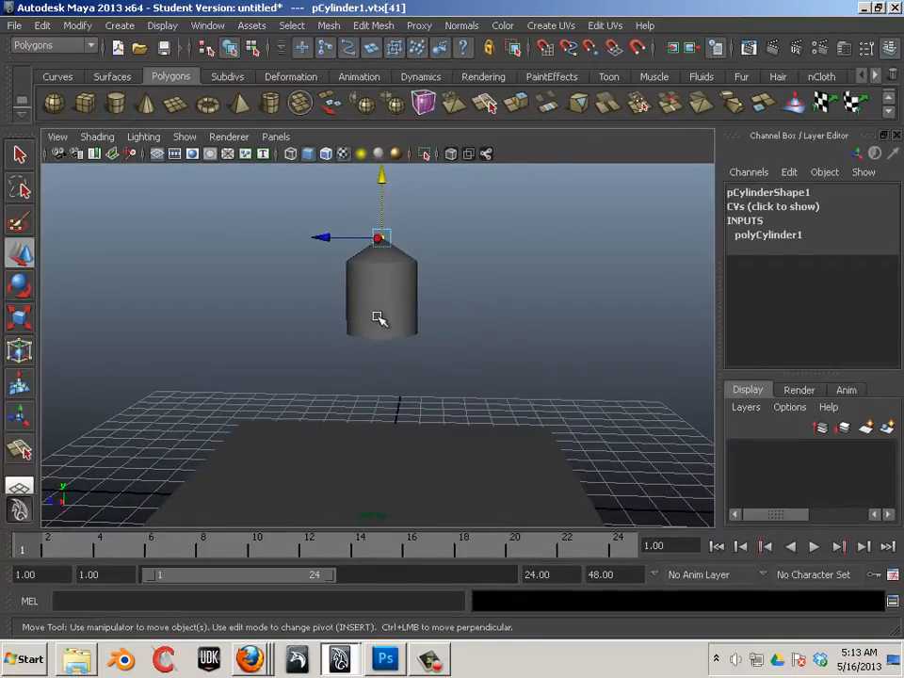
Select the whole peaked cylinder as an object and delete it
left_click(443, 368)
left_click(405, 309)
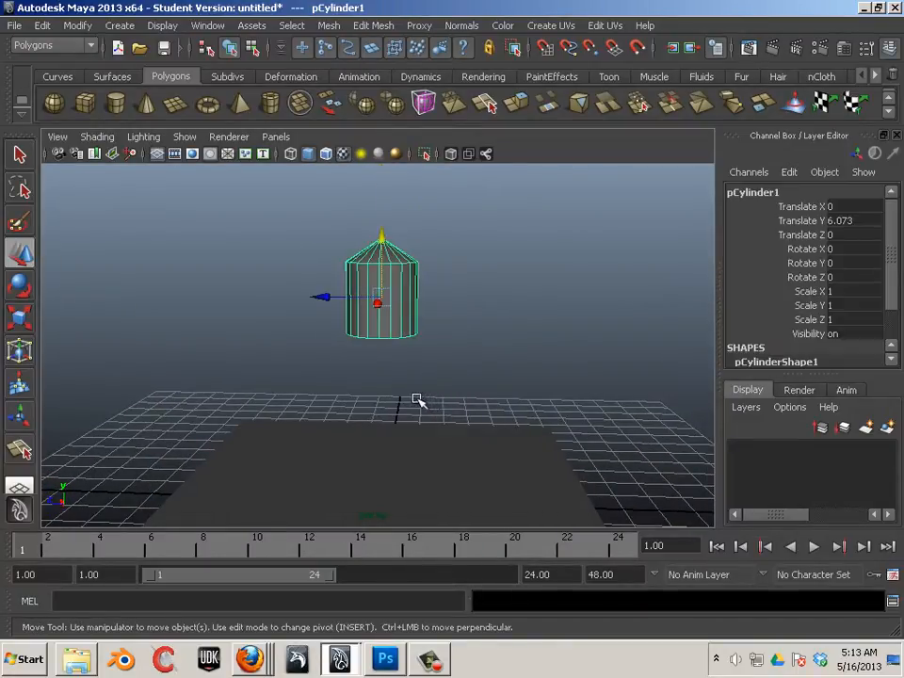
middle_click_drag(374, 399, 406, 347, "alt")
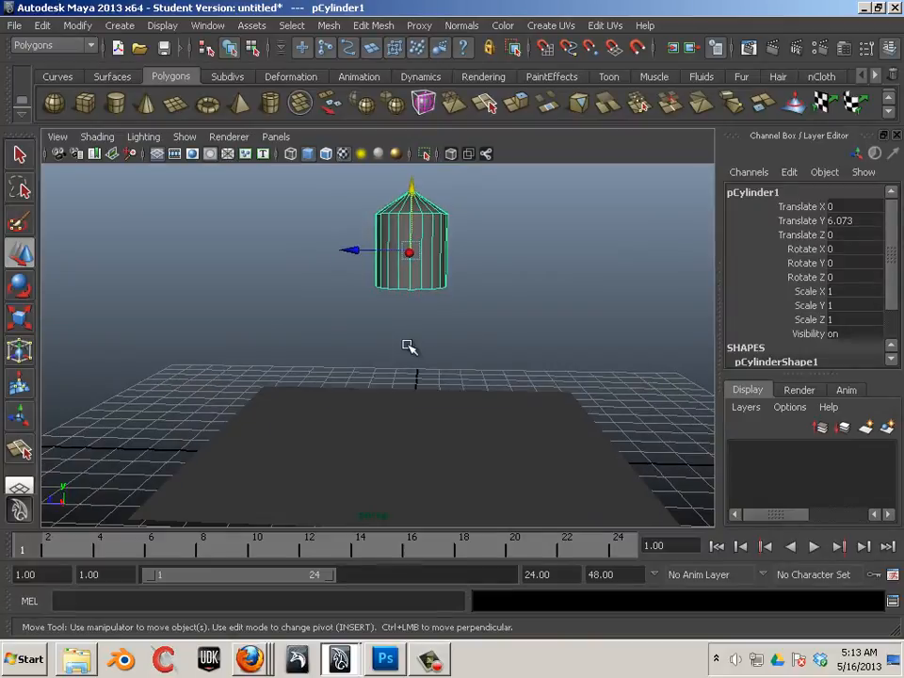
key("Delete")
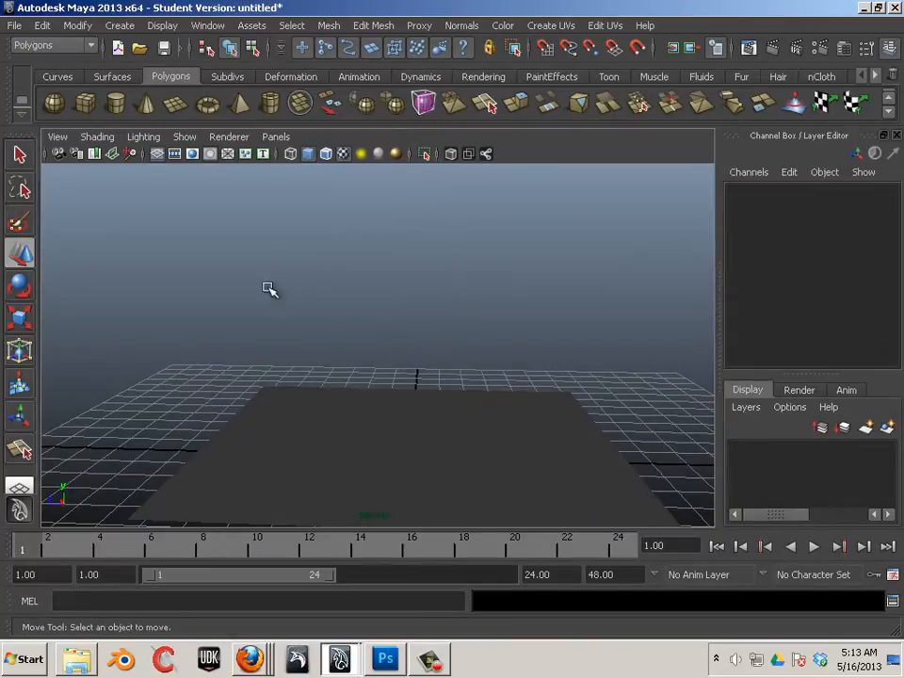
Create a polygon cube and raise it above the plane to about 5 in Y
left_click(84, 104)
left_click_drag(409, 394, 404, 230)
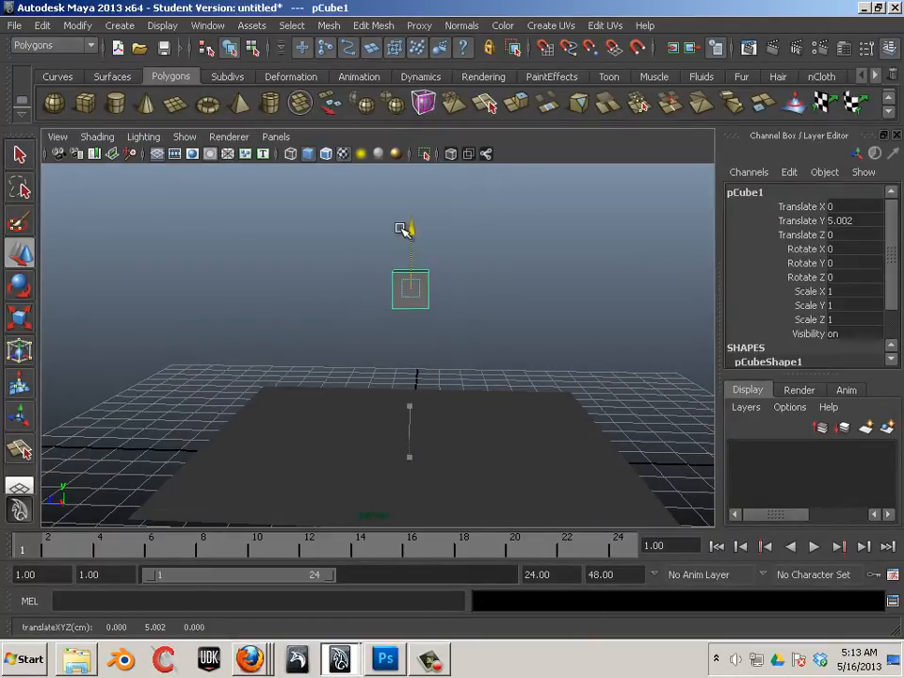
left_click_drag(480, 301, 476, 320, "alt")
right_click_drag(476, 320, 565, 353, "alt")
middle_click_drag(443, 302, 436, 331, "alt")
left_click_drag(436, 331, 397, 371, "alt")
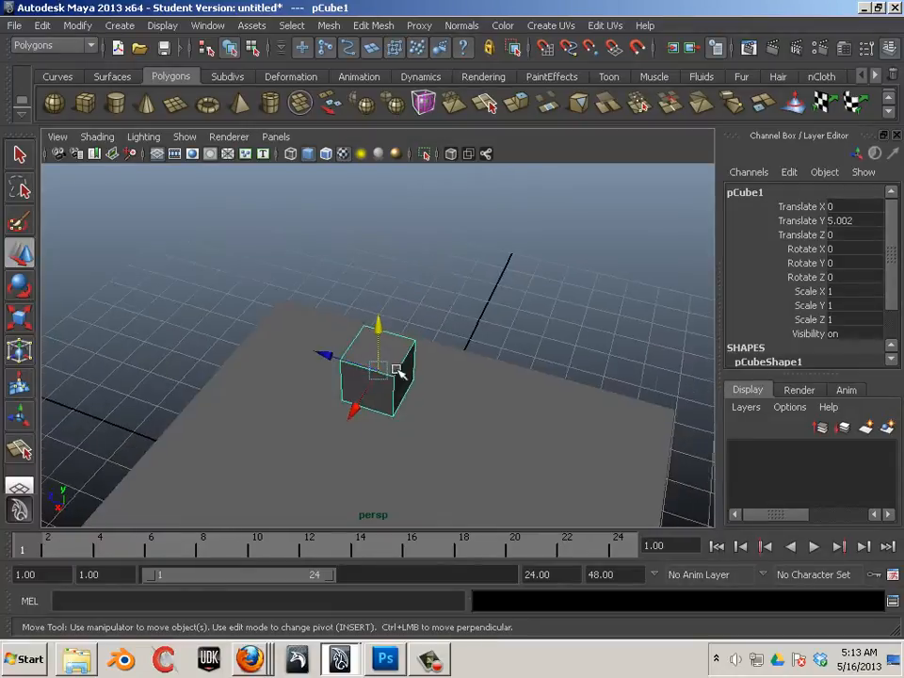
Select the cube's top and bottom faces and extrude them in place without offsetting them
scroll(413, 349, "up", 4)
key("F11")
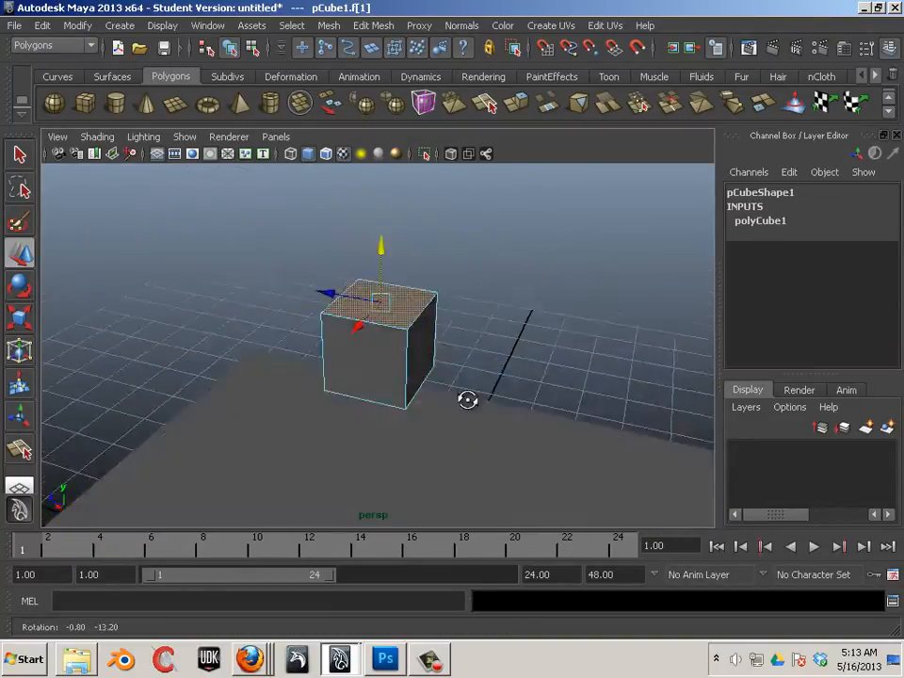
left_click_drag(468, 397, 450, 363, "alt")
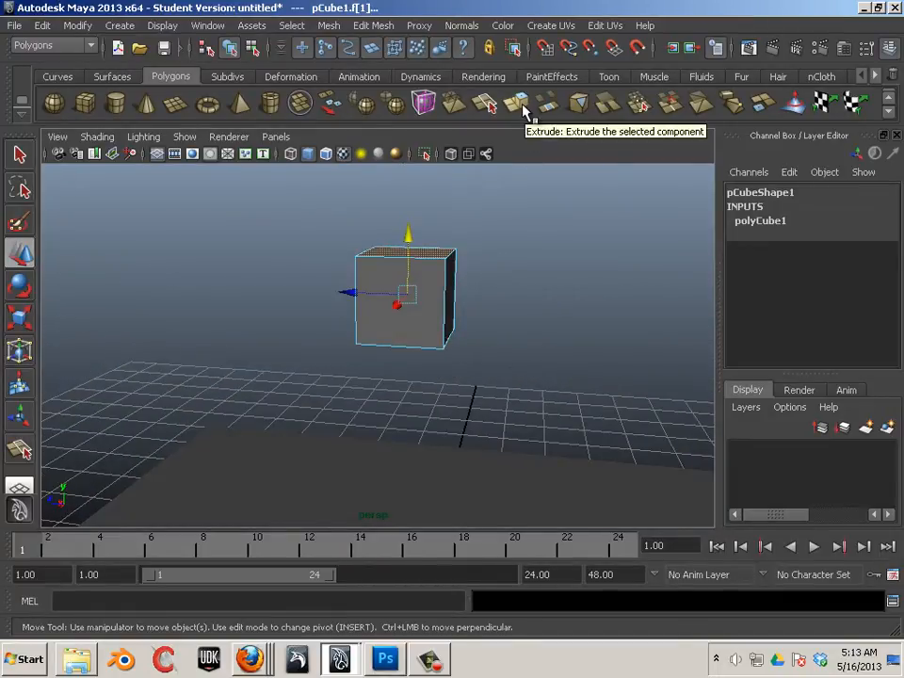
left_click(524, 111)
left_click(650, 293)
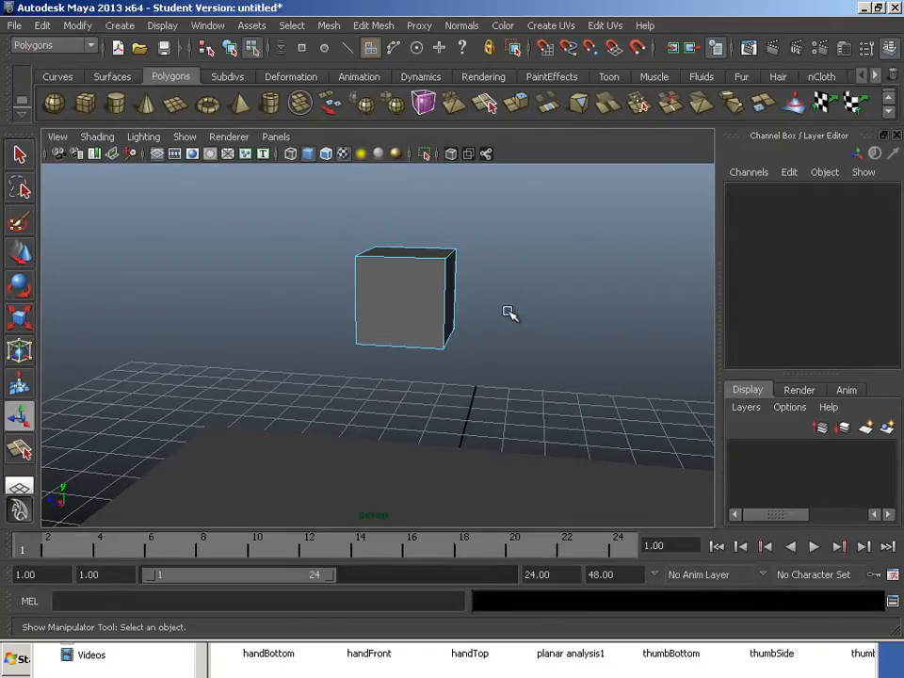
Select the cube in object mode and apply Smooth to its whole mesh
key("F8")
left_click(551, 272)
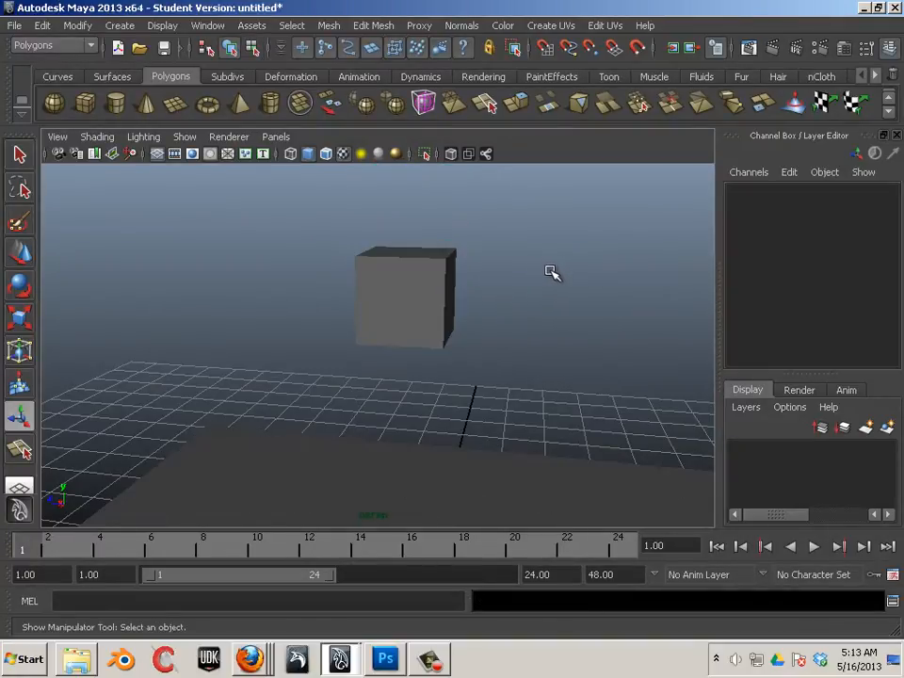
left_click(431, 280)
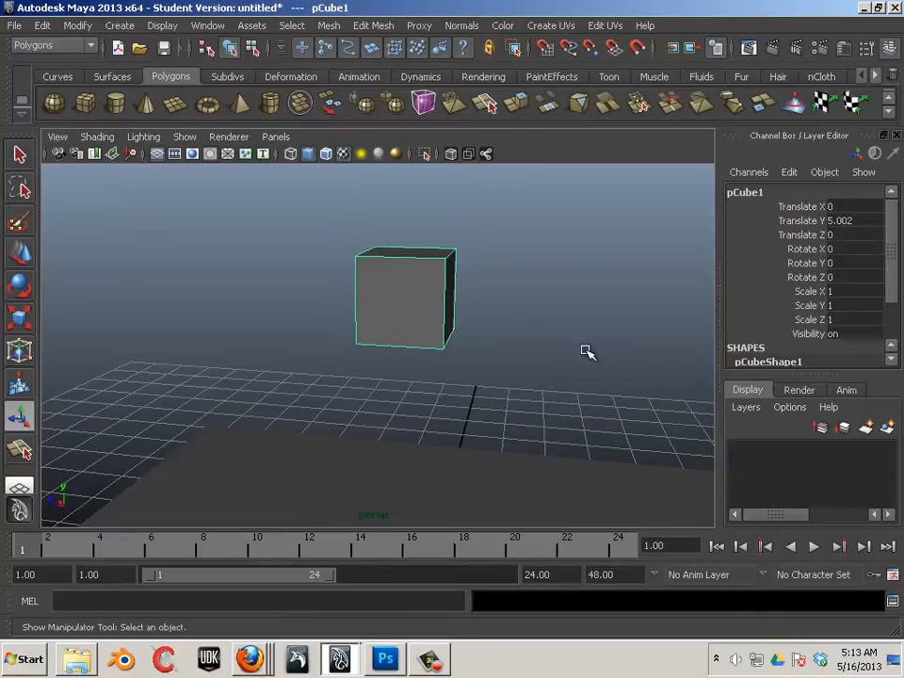
left_click(329, 25)
left_click(391, 119)
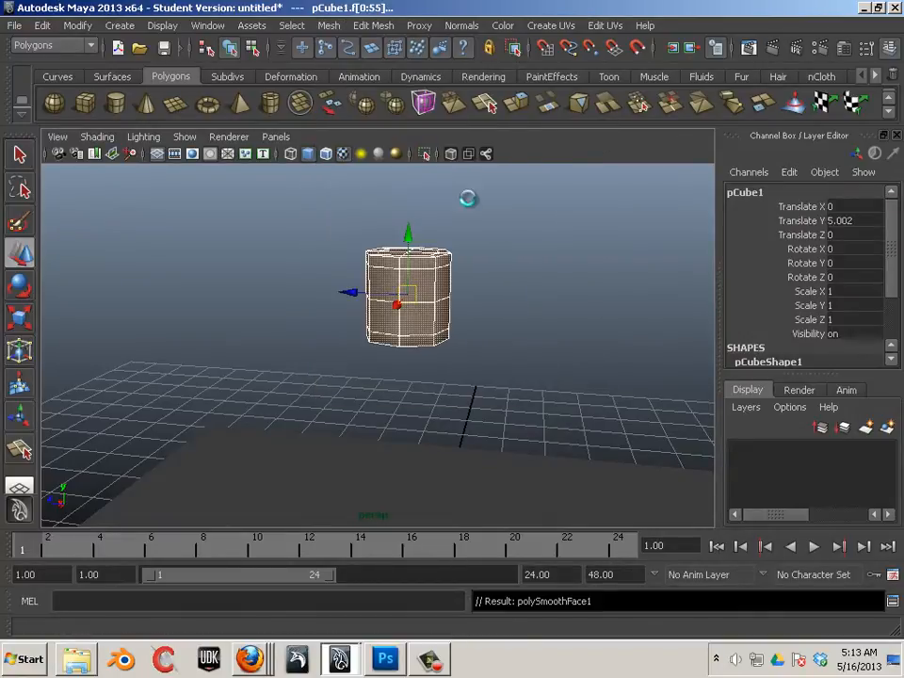
left_click(539, 305)
Delete all faces of the smoothed shape's bottom cap, including its outer ring of faces
left_click_drag(456, 361, 448, 394, "alt")
scroll(436, 293, "up", 4)
right_click_drag(436, 303, 428, 324)
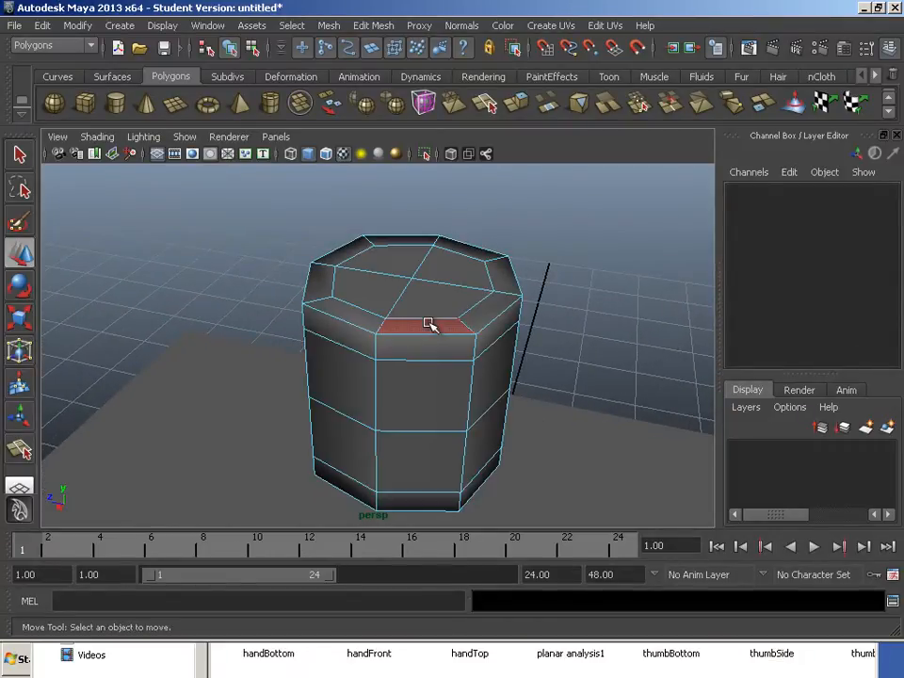
left_click(429, 324)
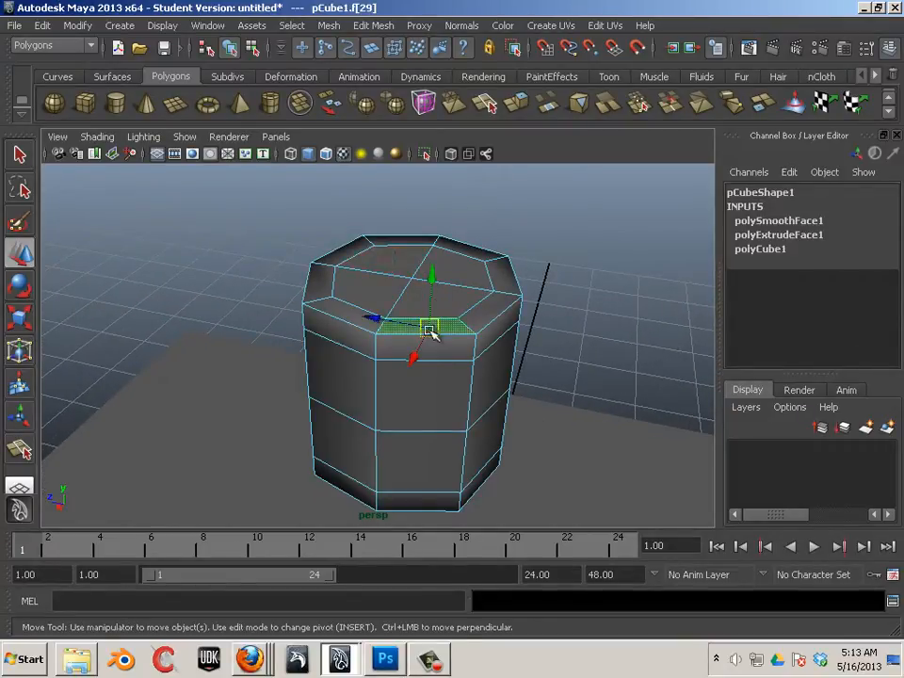
left_click_drag(408, 399, 362, 346, "alt")
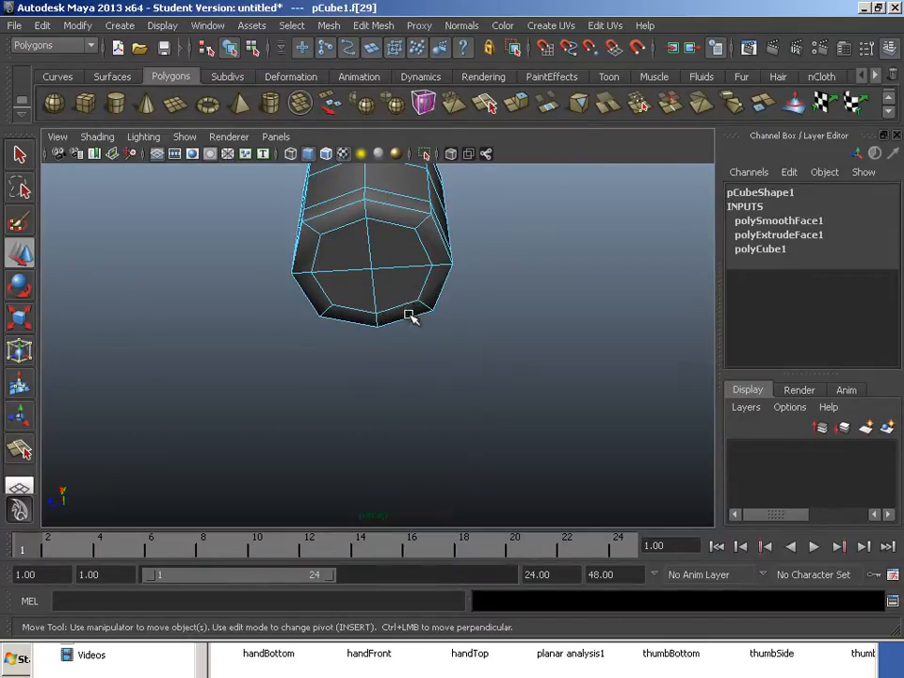
left_click(412, 310)
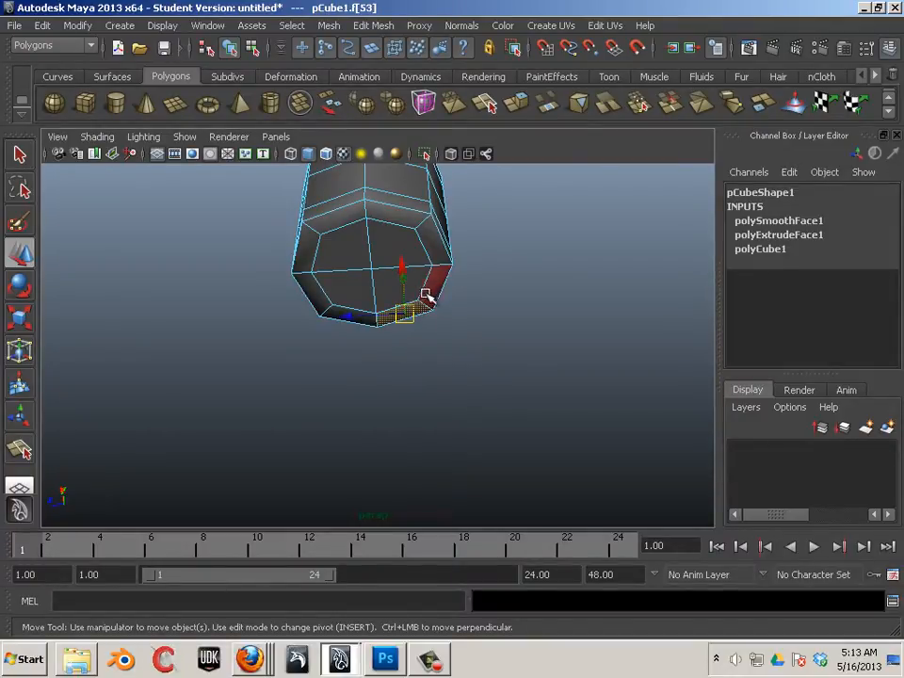
left_click(418, 285, "shift")
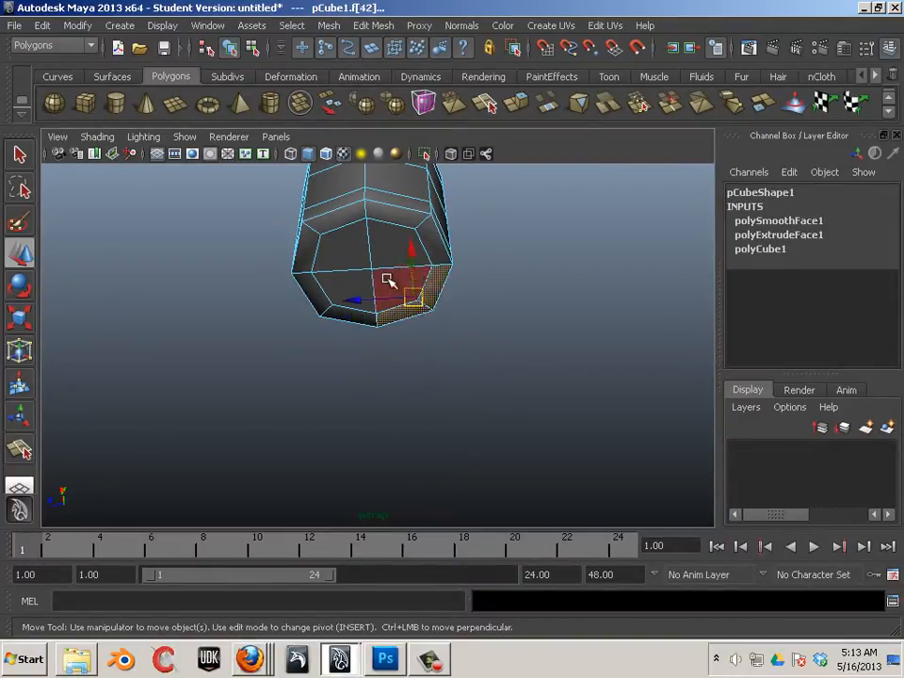
left_click(387, 280, "shift")
left_click(435, 240, "shift")
left_click(387, 242, "shift")
left_click(375, 216, "shift")
left_click(352, 215, "shift")
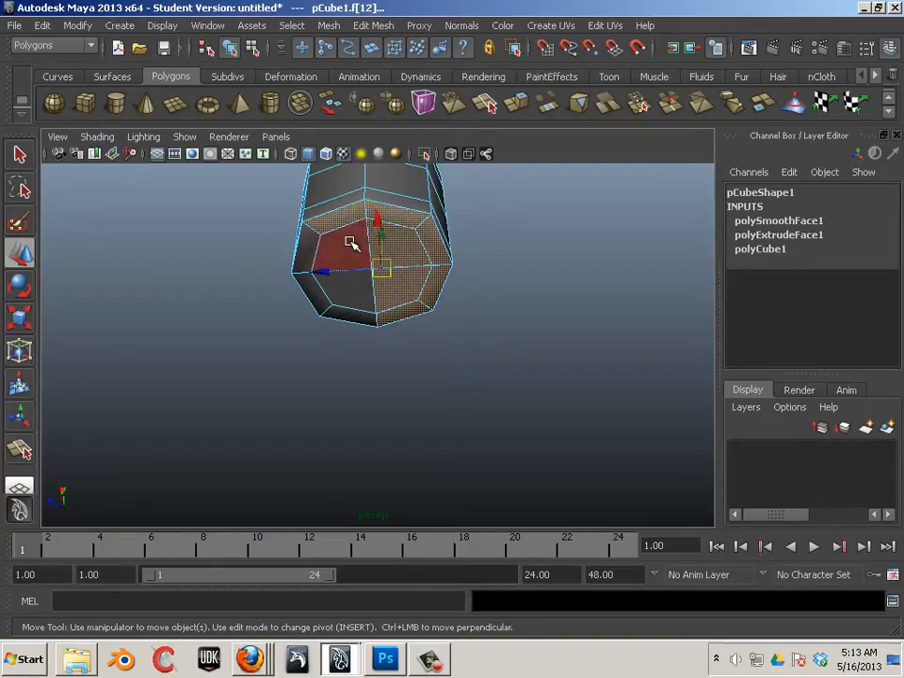
left_click(350, 243, "shift")
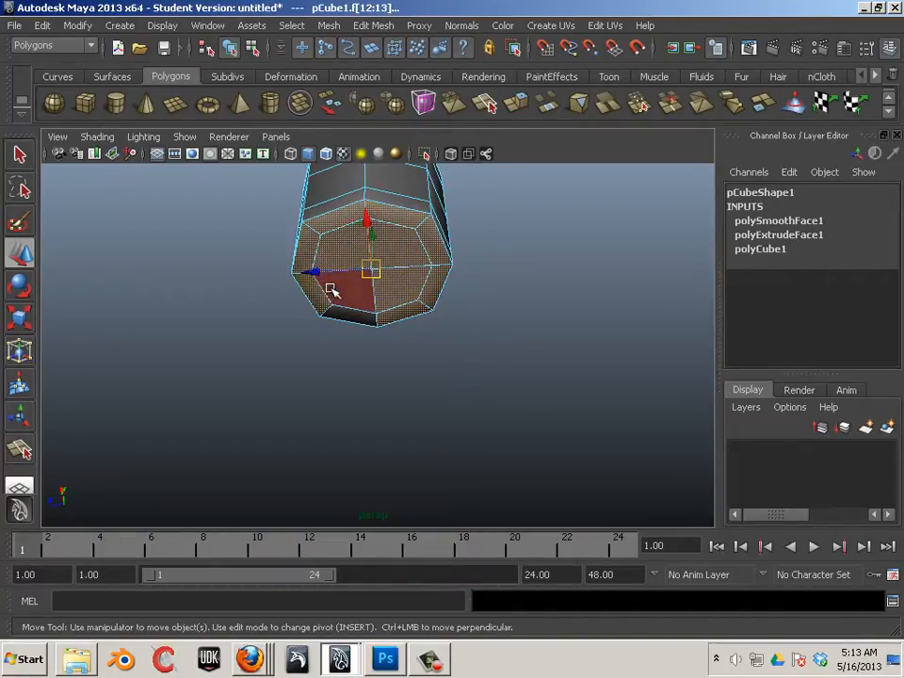
left_click(329, 289, "shift")
left_click(331, 314, "shift")
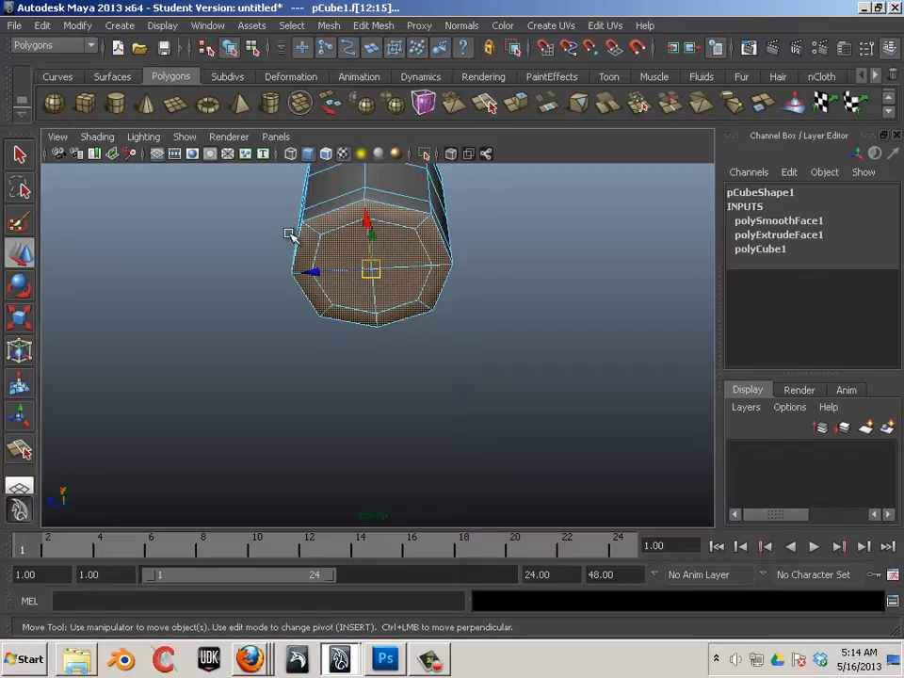
key("Delete")
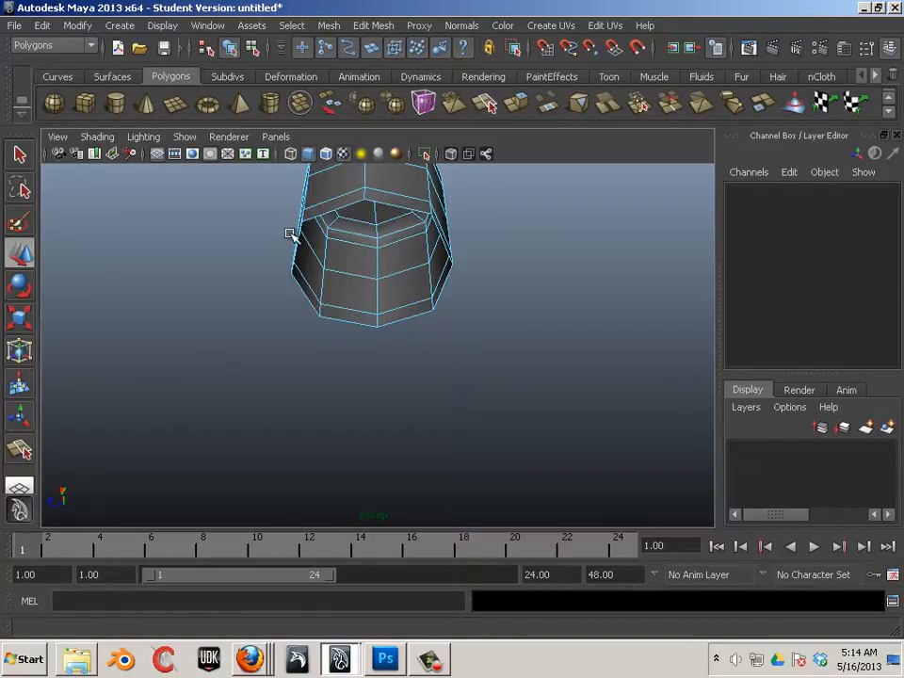
Select the ring of vertices around the shape's open bottom edge
left_click_drag(432, 284, 450, 392, "alt")
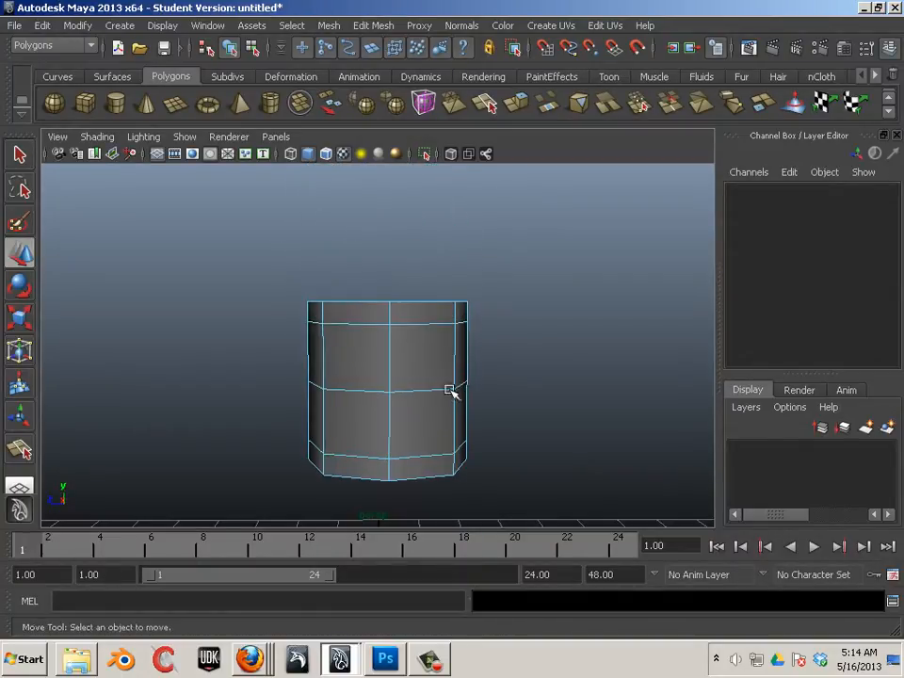
middle_click_drag(450, 391, 422, 299, "alt")
mouse_move(423, 298)
left_mouse_down("alt")
mouse_move(426, 286)
mouse_move(429, 298)
left_mouse_up("alt")
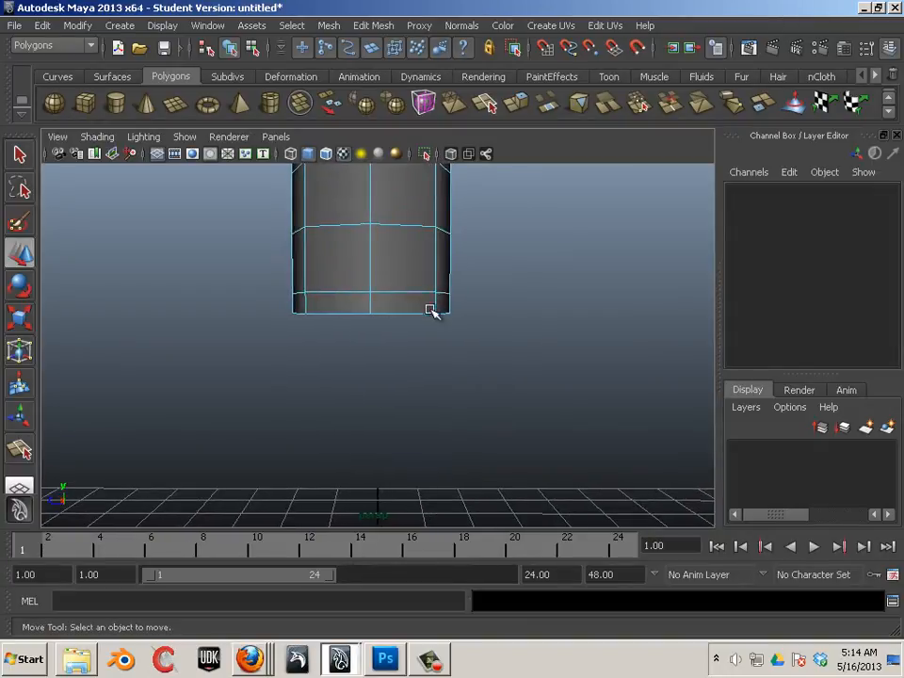
key("F9")
left_click_drag(572, 369, 236, 307)
left_click_drag(315, 363, 411, 321, "alt")
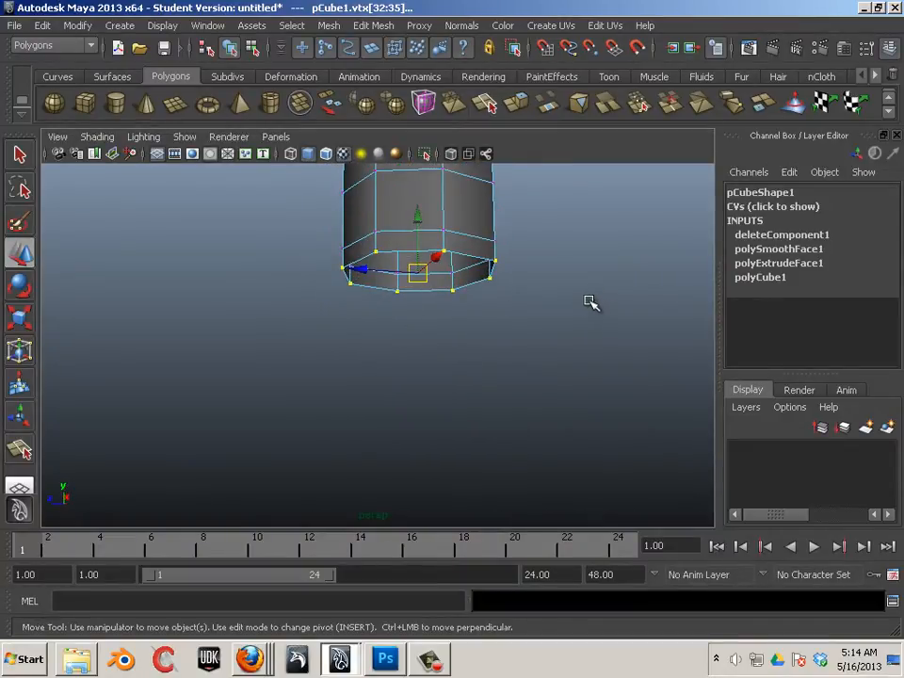
Display the coordinate list of the selected bottom-edge vertices, look through its entries, and clear the selection
left_click(751, 206)
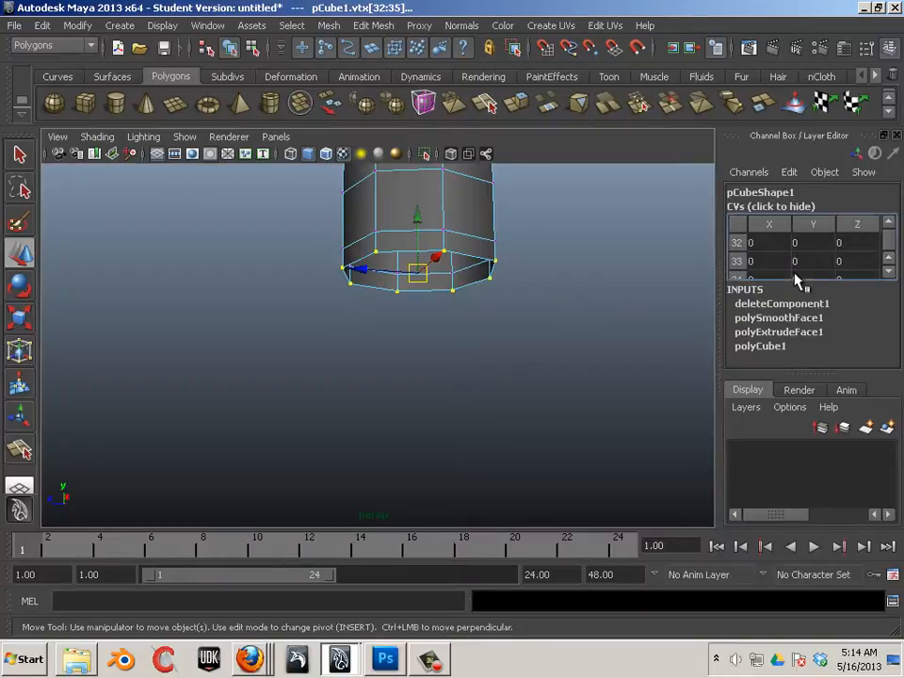
scroll(794, 263, "down", 1)
scroll(780, 268, "up", 1)
scroll(765, 271, "down", 1)
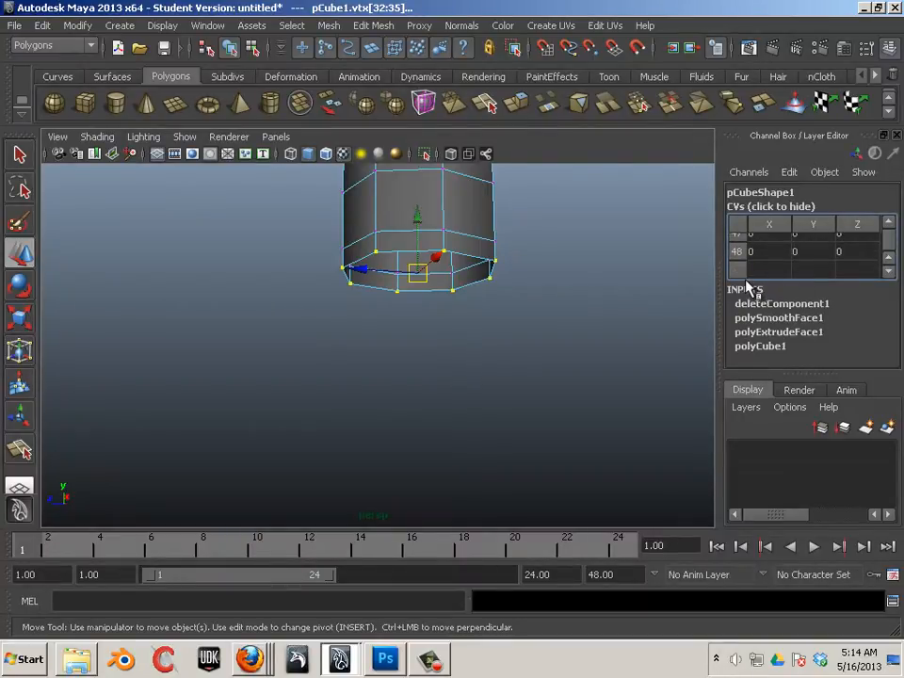
scroll(740, 261, "up", 3)
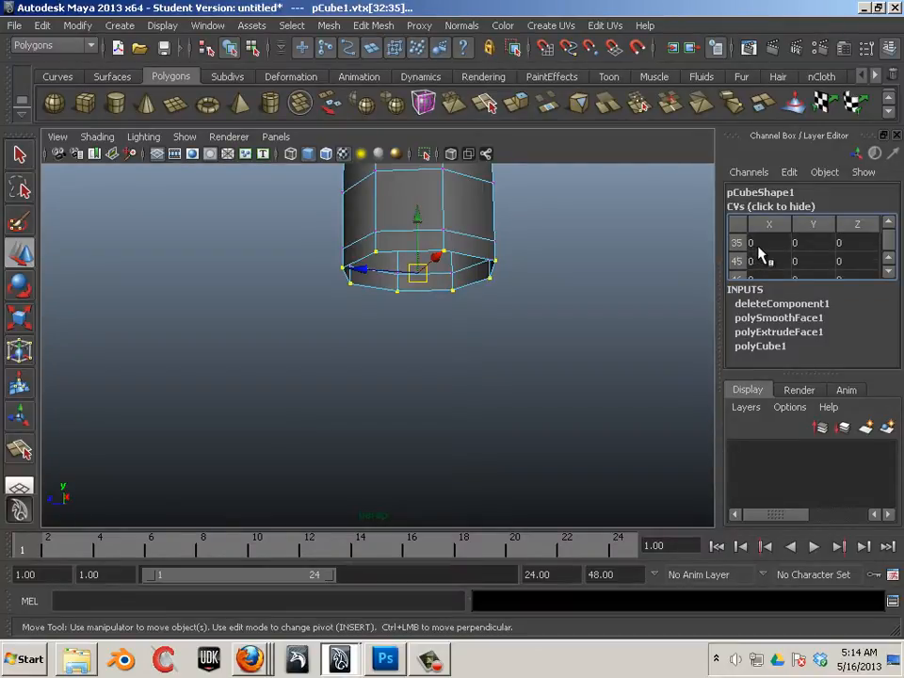
scroll(753, 258, "up", 1)
left_click(617, 355)
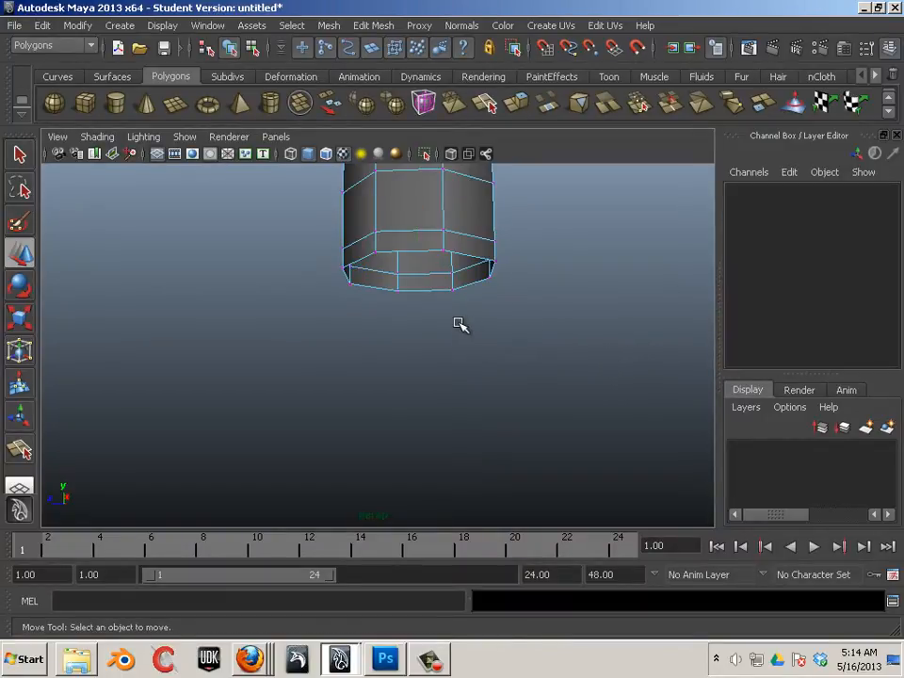
Examine the vertices around the shape's open bottom edge, picking out one of them, and compare them with the plane below
left_click_drag(422, 309, 447, 337, "alt")
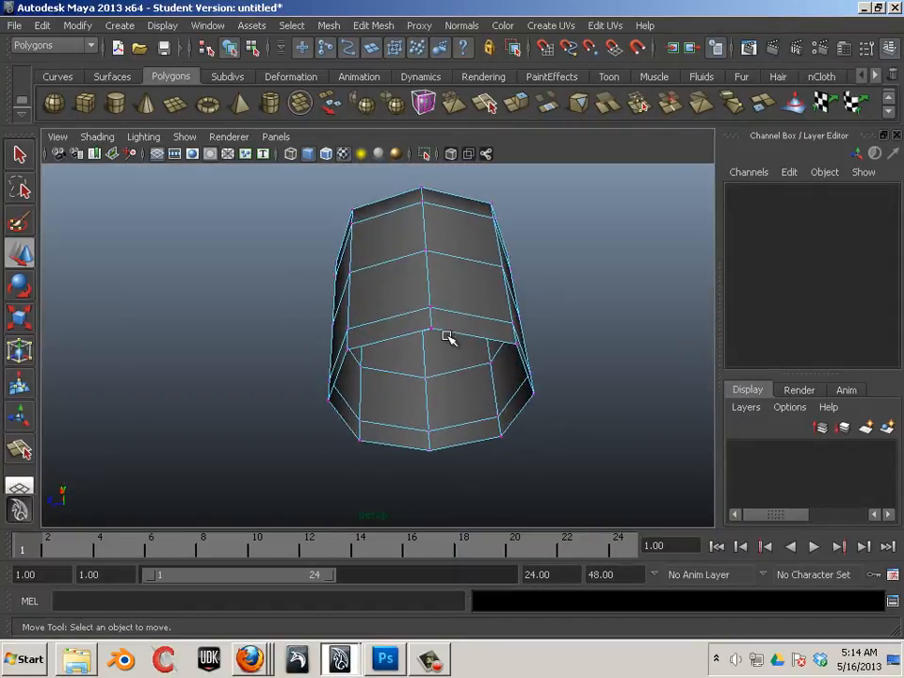
left_click(431, 330)
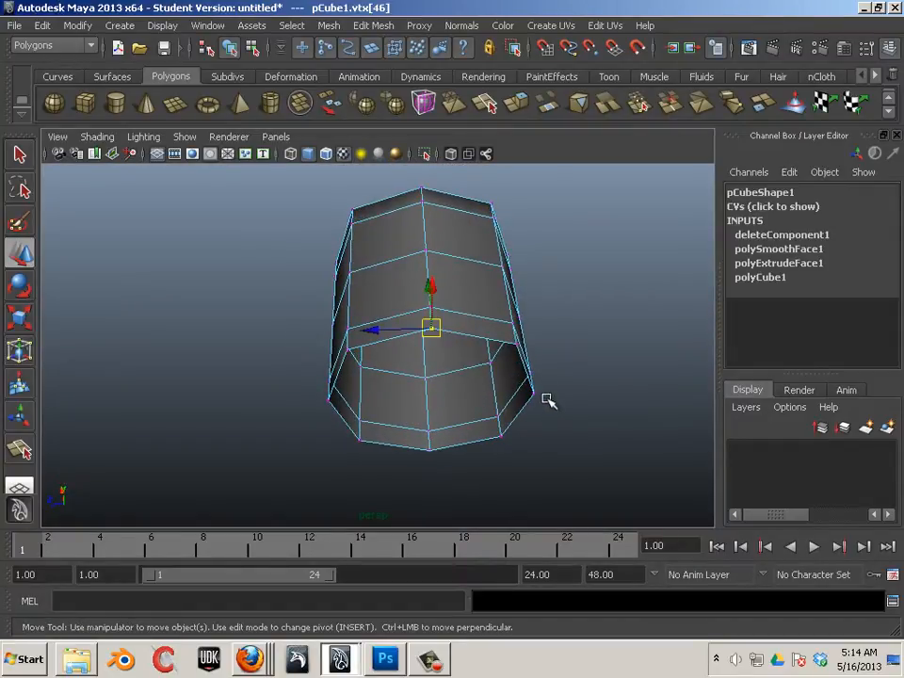
left_click_drag(545, 397, 452, 371, "alt")
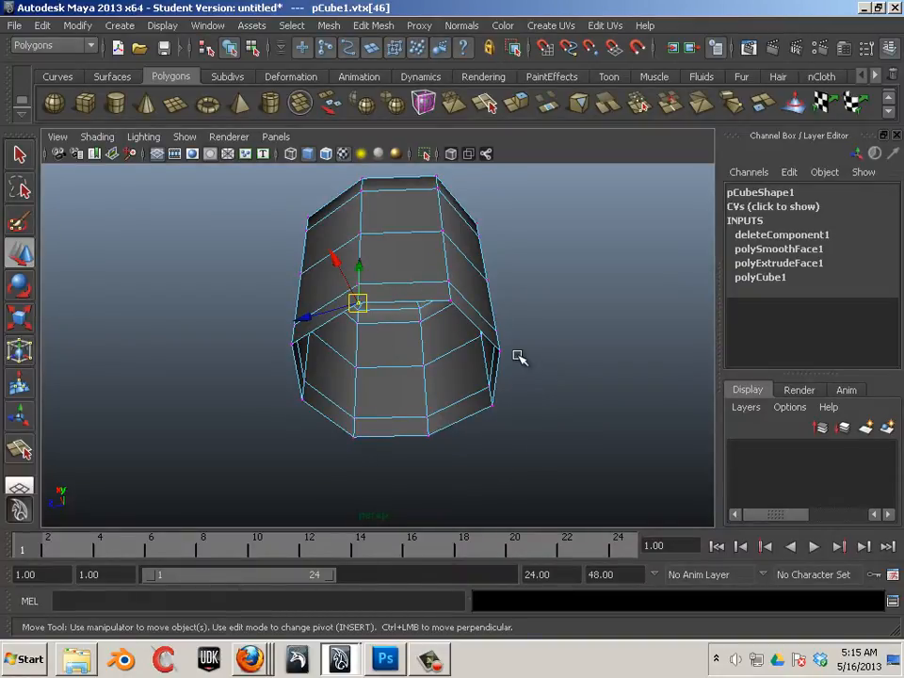
right_click_drag(581, 379, 437, 359, "alt")
left_click_drag(438, 359, 457, 465, "alt")
middle_click_drag(456, 465, 420, 270, "alt")
left_click_drag(420, 270, 357, 369, "alt")
right_click_drag(358, 369, 358, 374, "alt")
middle_click_drag(418, 387, 424, 358, "alt")
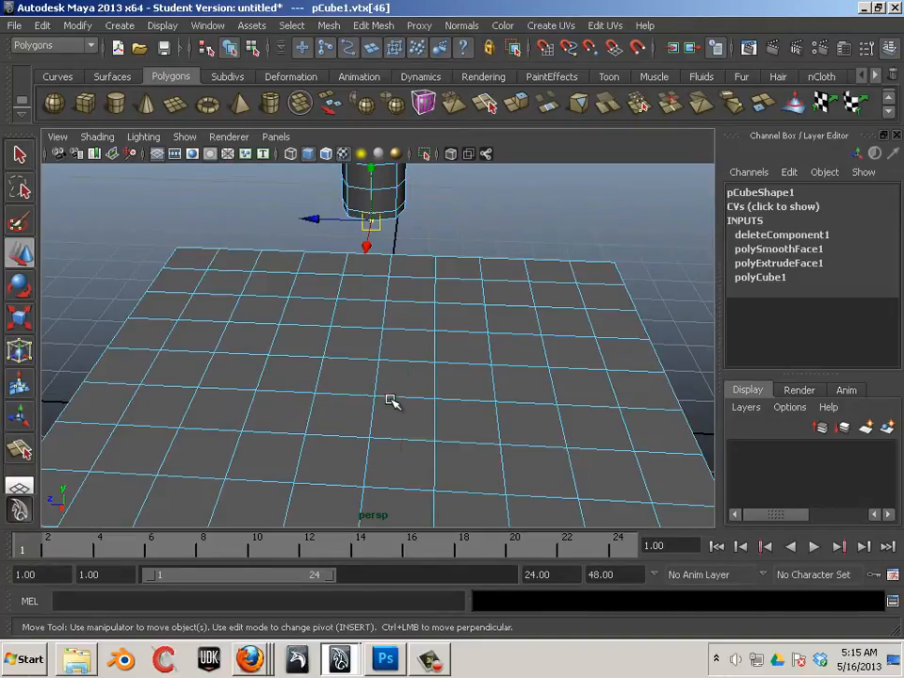
Delete the two-by-two block of four faces in the middle of the plane to make a square hole
left_click(402, 418)
mouse_move(463, 448)
middle_mouse_down("alt")
mouse_move(450, 464)
mouse_move(460, 461)
middle_mouse_up("alt")
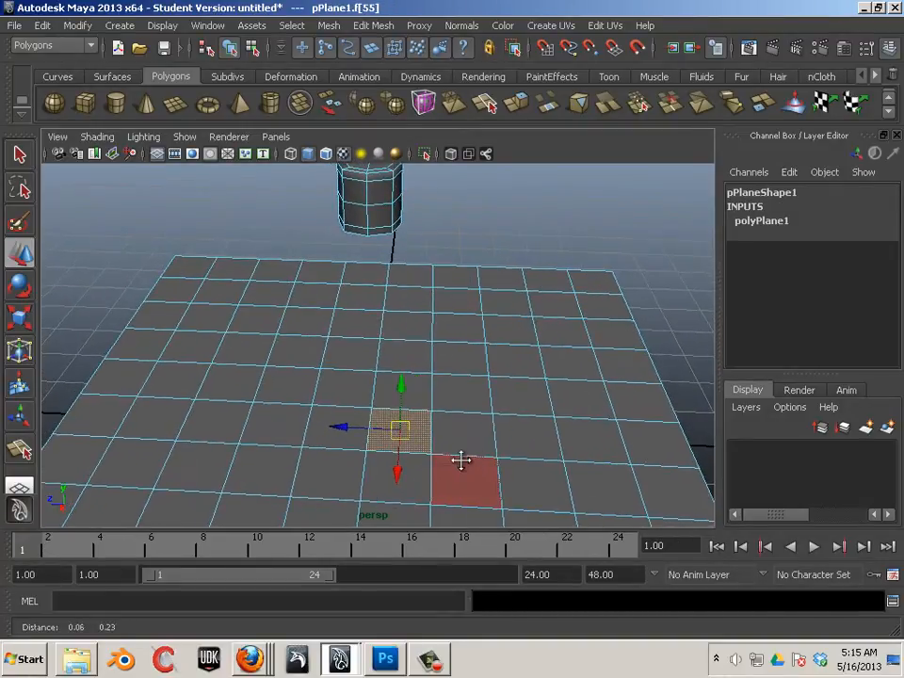
left_click_drag(461, 461, 455, 401, "alt")
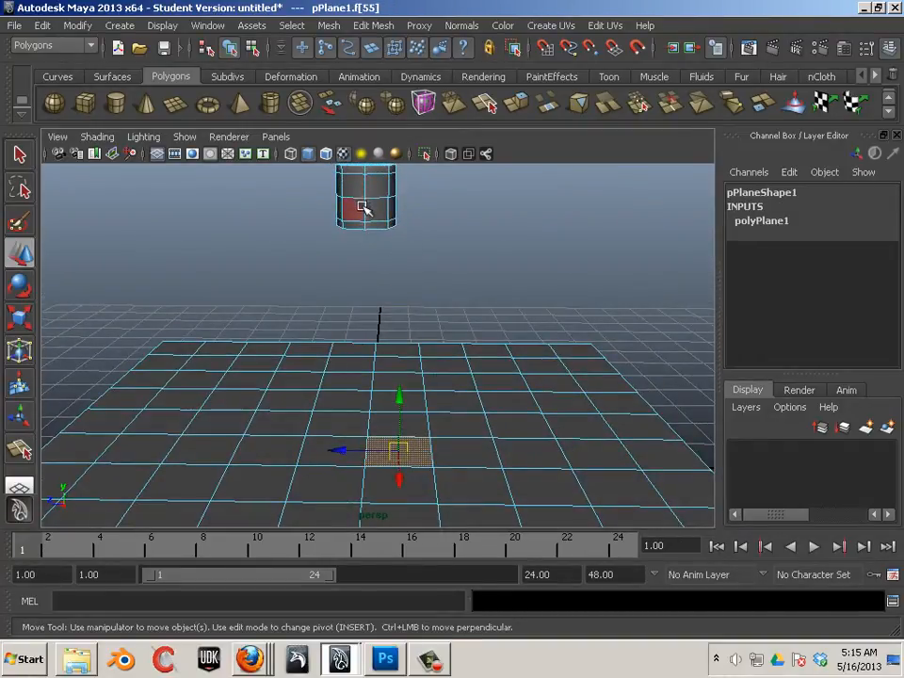
left_click(537, 297)
left_click(419, 424)
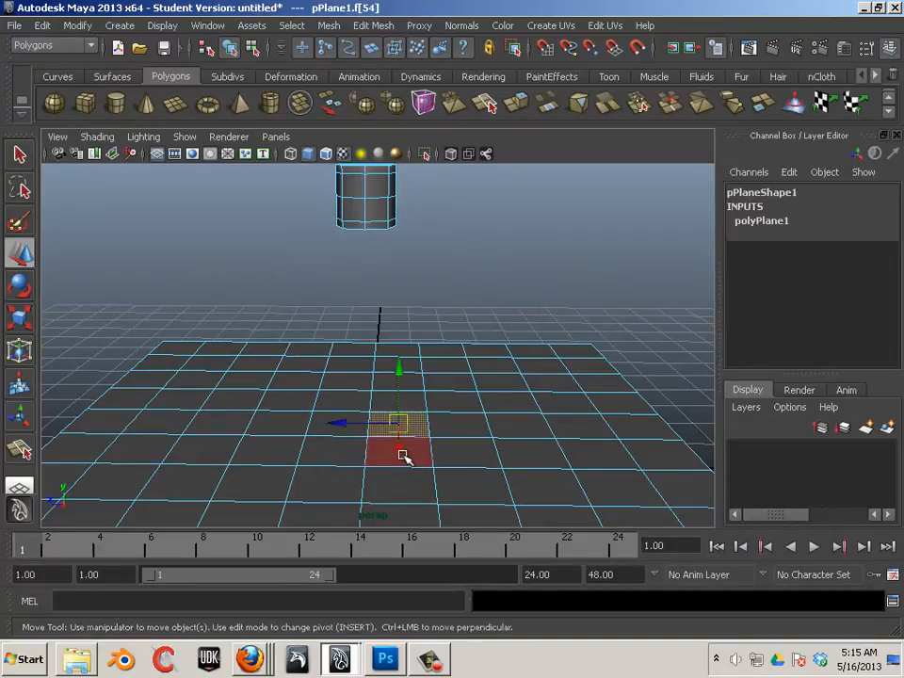
left_click(364, 453, "shift")
left_click(338, 424, "shift")
left_click(402, 451, "shift")
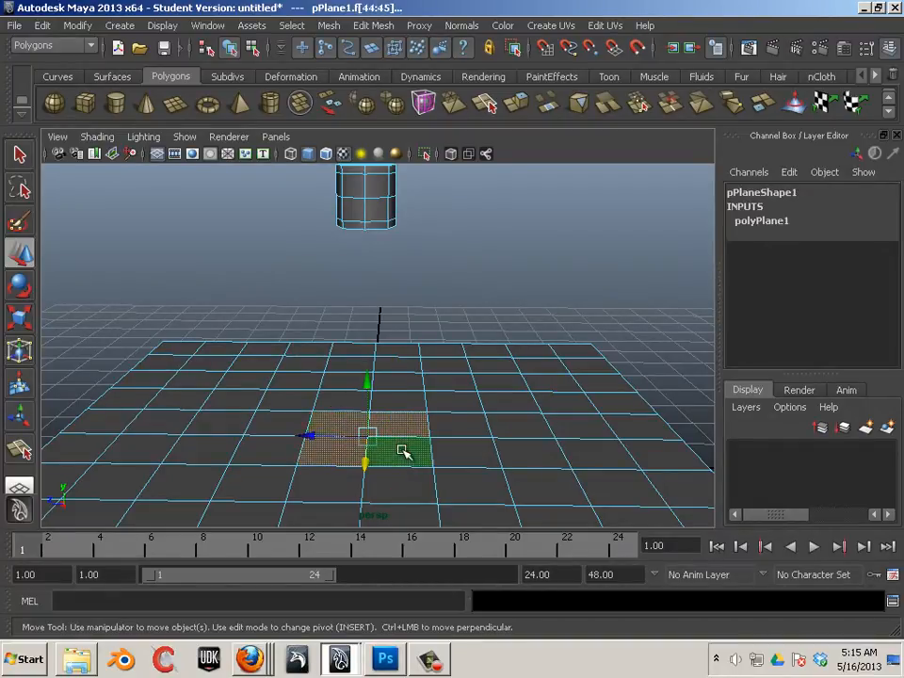
key("Delete")
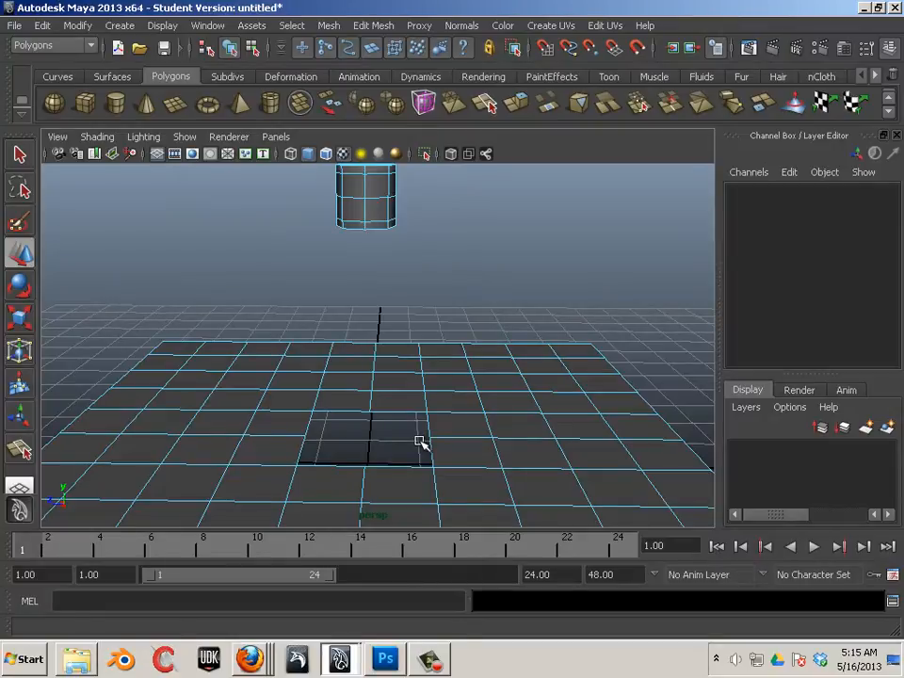
Select the cylindrical shape in object mode and lower it vertically to just above the hole in the plane
left_click_drag(316, 379, 355, 386, "alt")
left_click(379, 198)
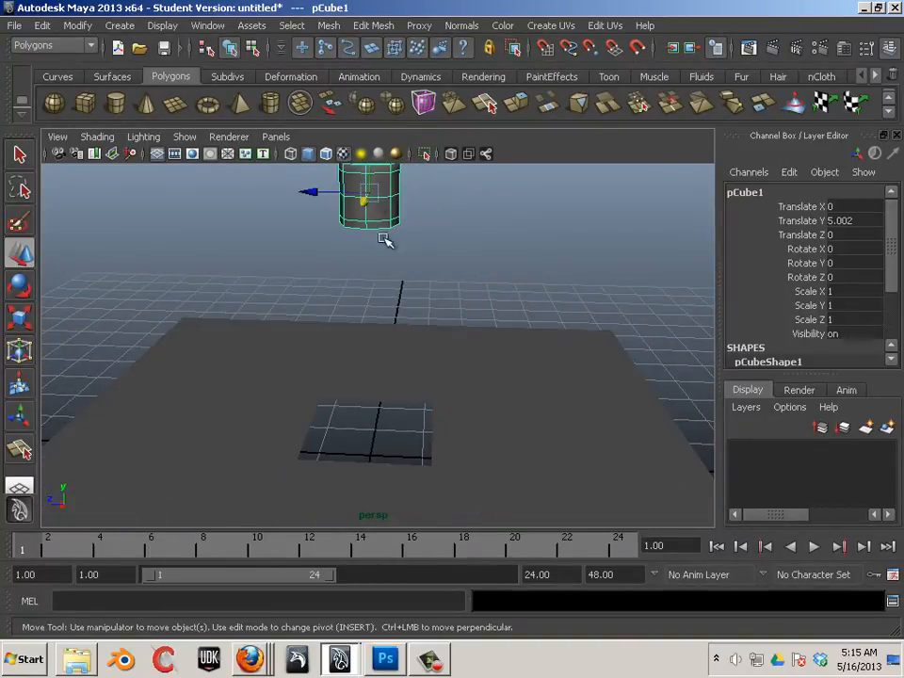
middle_click_drag(391, 207, 386, 220, "alt")
left_click_drag(373, 194, 399, 413)
Add the plane to the selection and combine it with the cylindrical shape into one mesh
left_click_drag(478, 453, 448, 392, "alt")
left_click(577, 406)
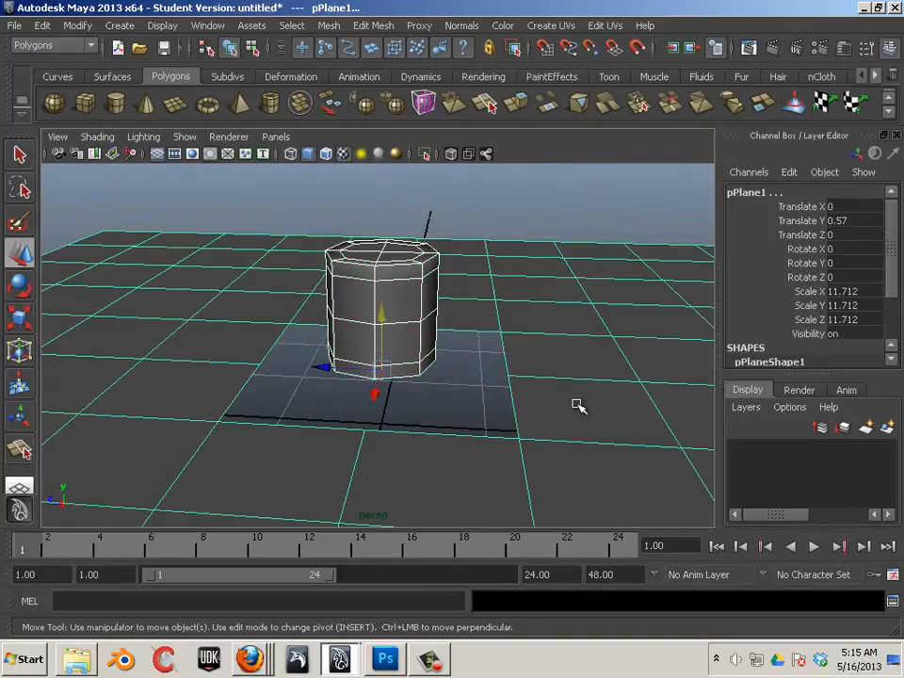
left_click(329, 25)
left_click(348, 51)
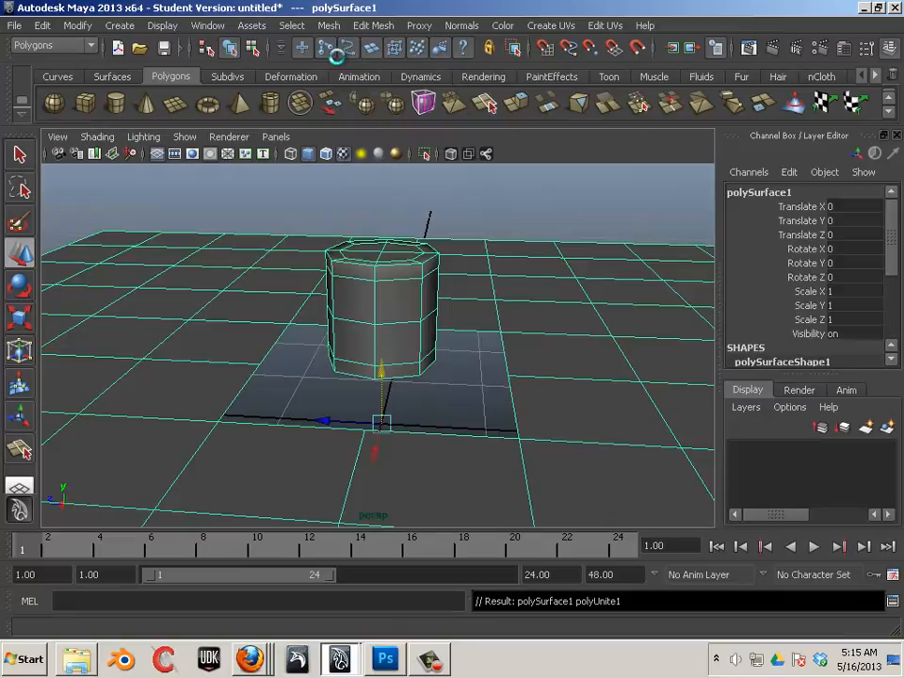
Enable snapping to points and snap one front vertex of the cylinder's bottom edge to the nearest corner of the hole
left_click(467, 387)
left_click_drag(468, 387, 408, 420, "alt")
left_click(403, 379)
right_click_drag(409, 420, 443, 392, "alt")
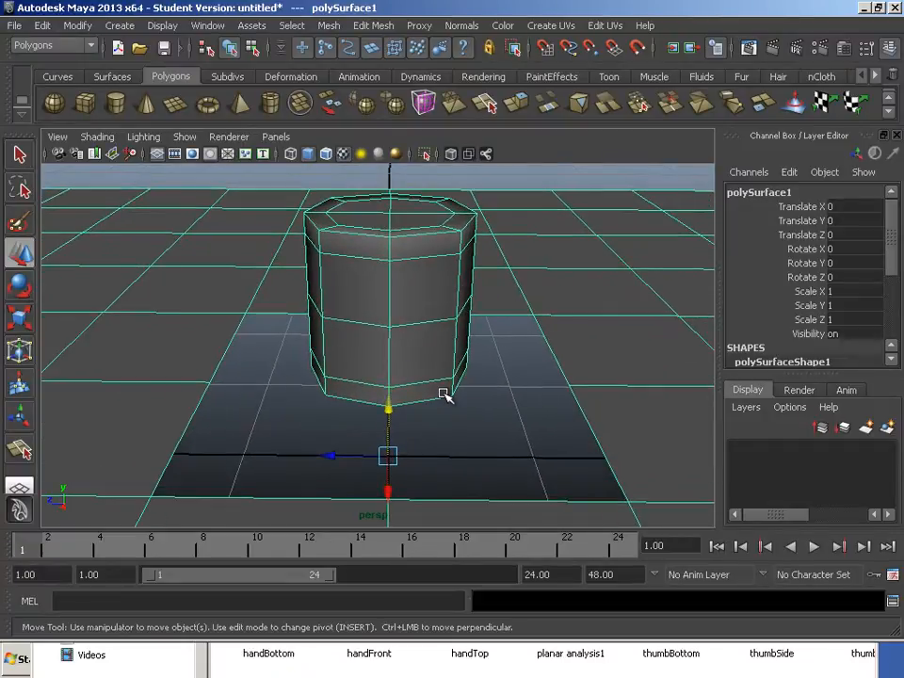
left_click(488, 409)
left_click_drag(492, 420, 440, 390)
left_click_drag(507, 478, 466, 433, "alt")
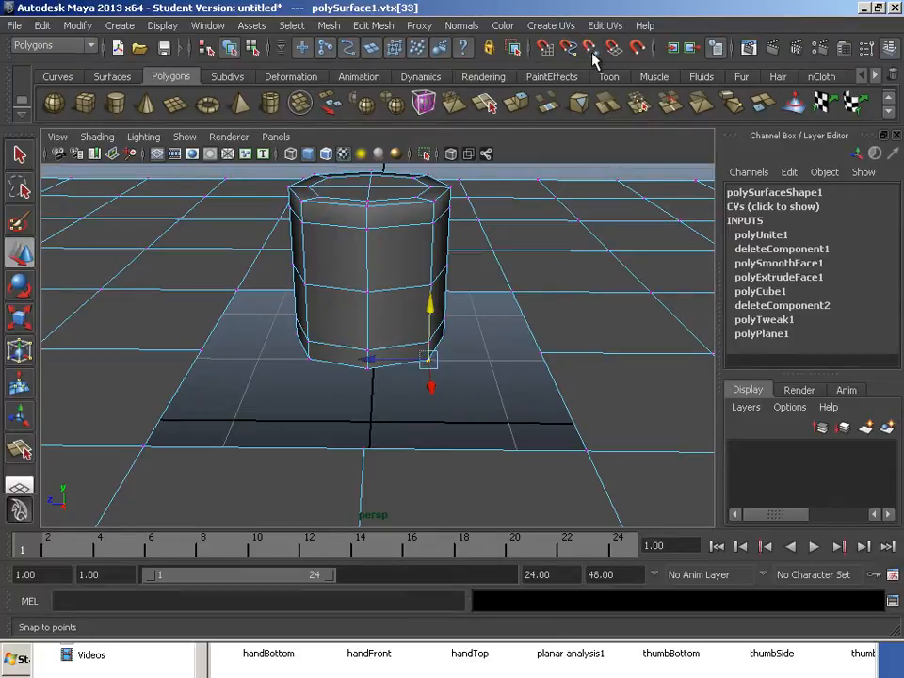
left_click(593, 54)
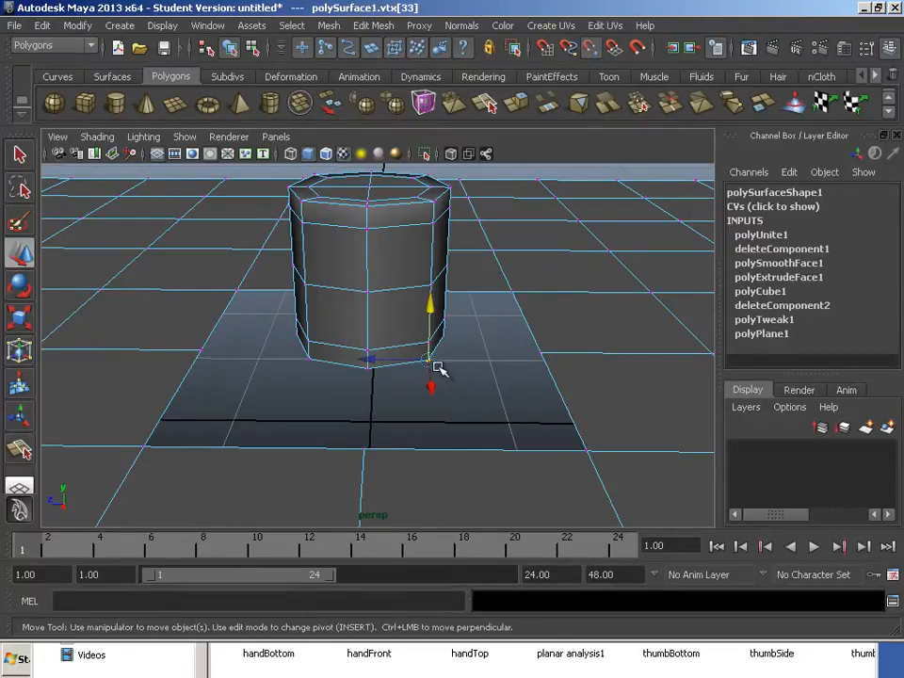
left_click_drag(436, 366, 546, 439)
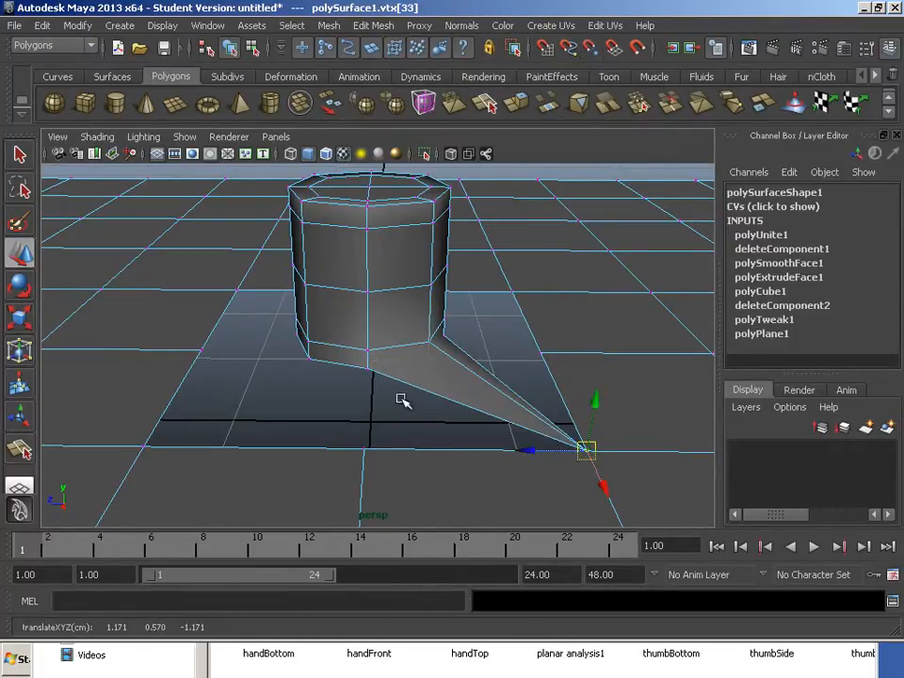
Snap the next two front vertices of the bottom edge to the middle vertex and other corner of the hole's front side
left_click(367, 369)
left_click_drag(367, 369, 392, 459)
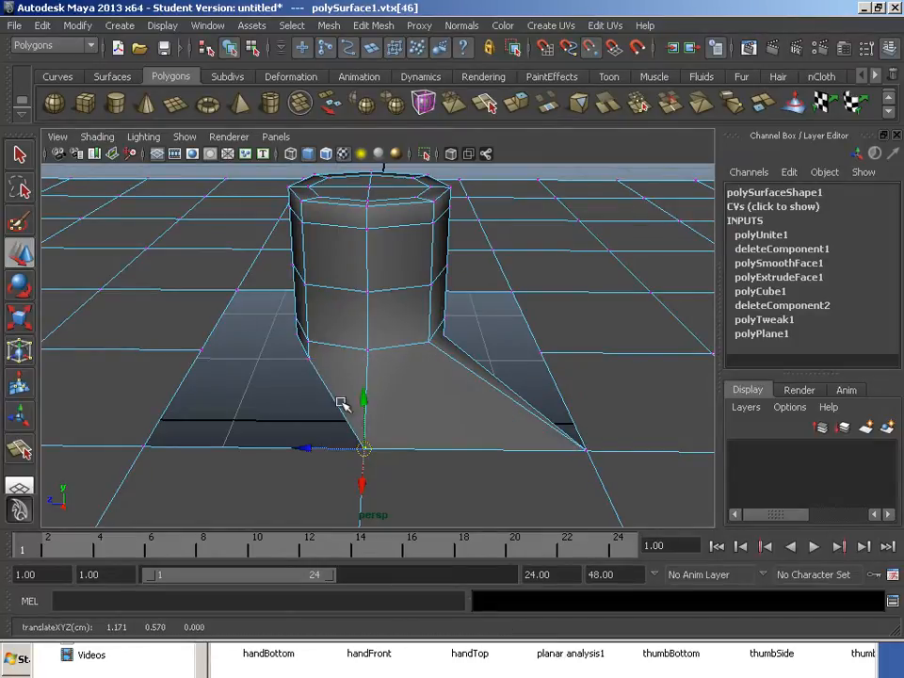
left_click(306, 361)
left_click_drag(306, 364, 214, 433)
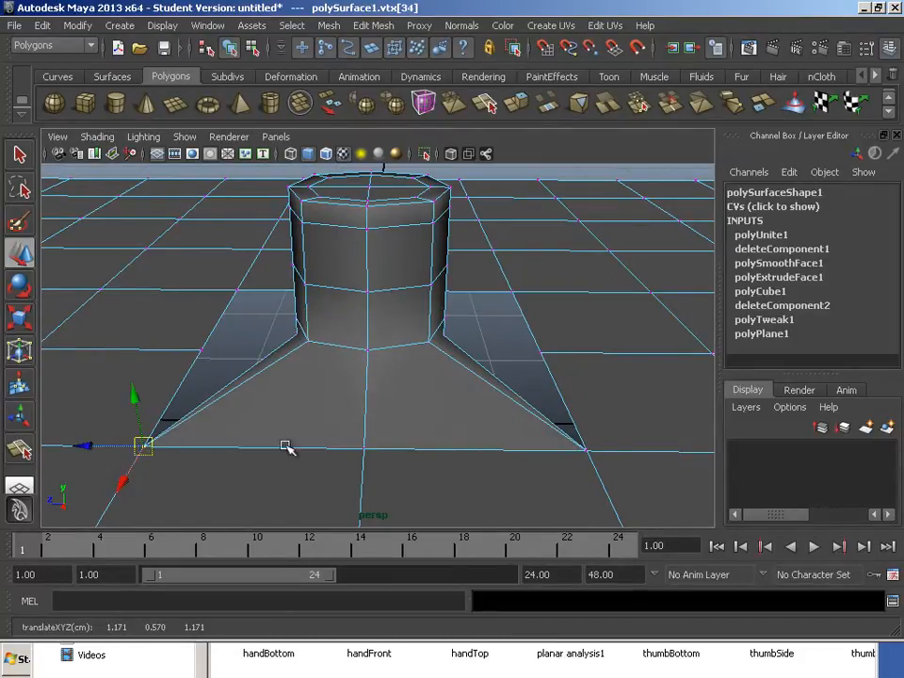
Snap two bottom-edge vertices on the adjacent open side to that hole side's middle vertex and far corner
left_click_drag(538, 425, 356, 452, "alt")
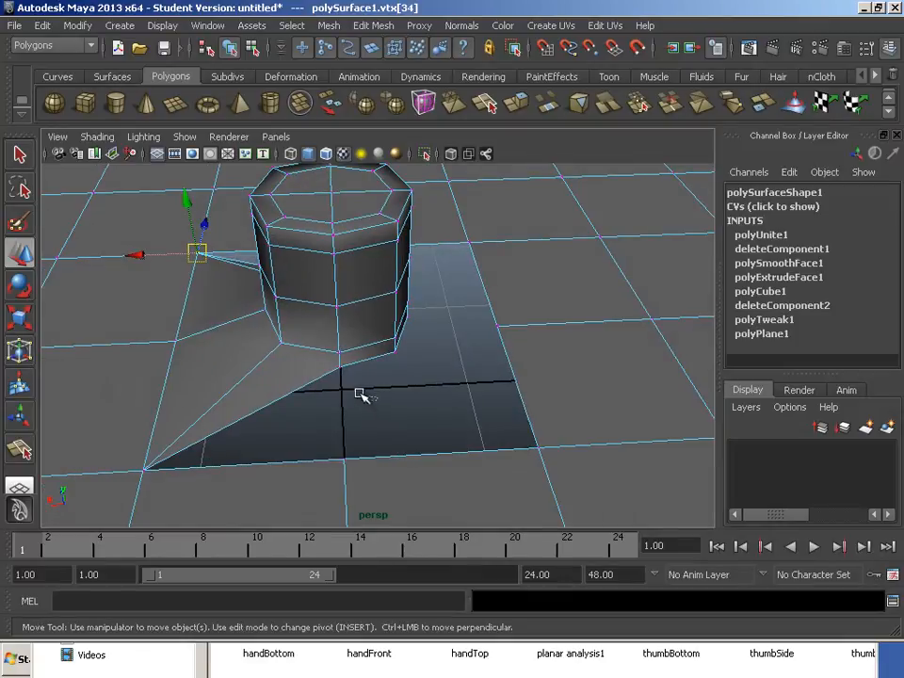
left_click(337, 364)
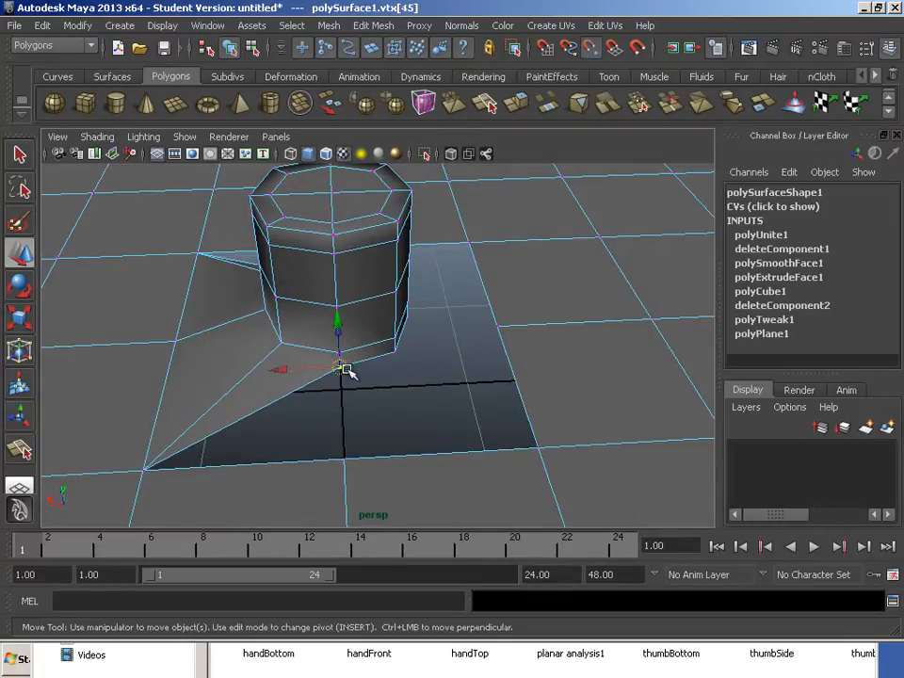
left_click_drag(341, 374, 344, 442)
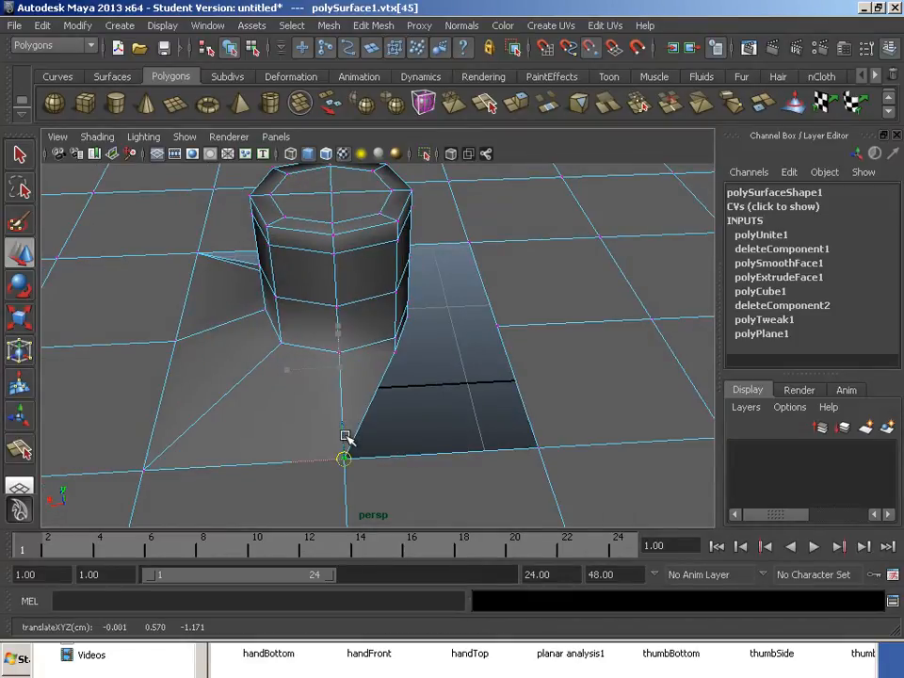
left_click(395, 350)
left_click_drag(397, 352, 533, 450)
Snap the three remaining bottom-edge vertices to the hole's last corner and the middle vertices of its two open sides
left_click_drag(577, 401, 395, 386, "alt")
left_click(390, 337)
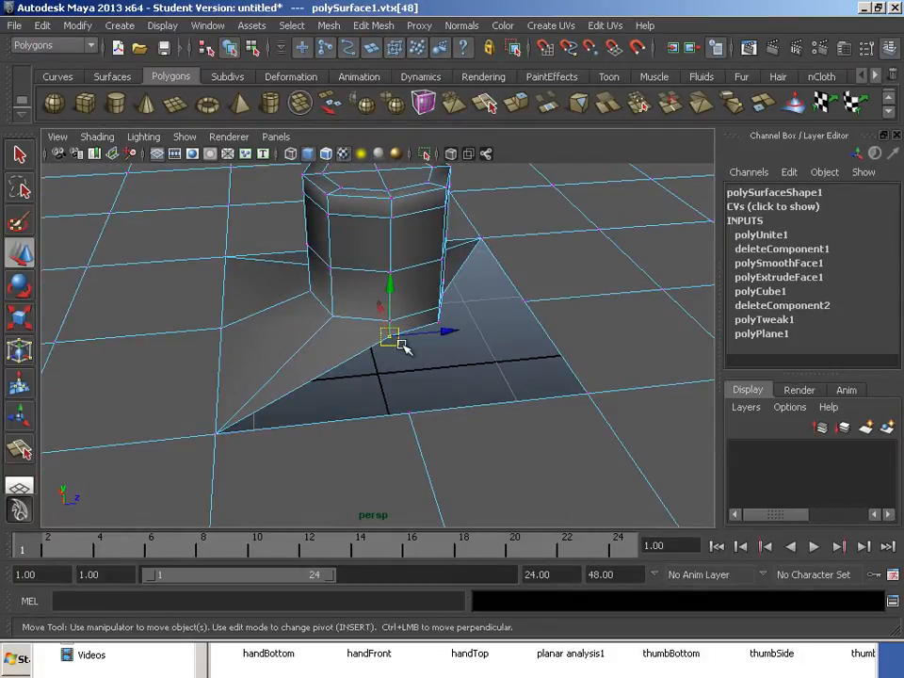
left_click_drag(395, 341, 409, 390)
left_click_drag(569, 409, 434, 415, "alt")
left_click(401, 361)
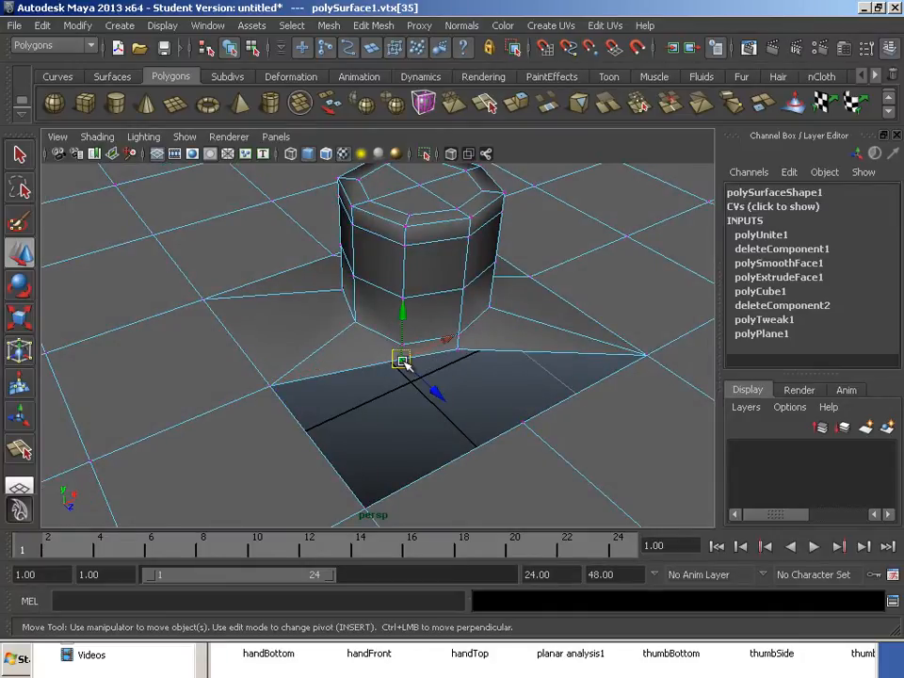
left_click_drag(401, 360, 367, 501)
mouse_move(493, 394)
left_mouse_down()
mouse_move(433, 344)
mouse_move(500, 401)
left_mouse_up()
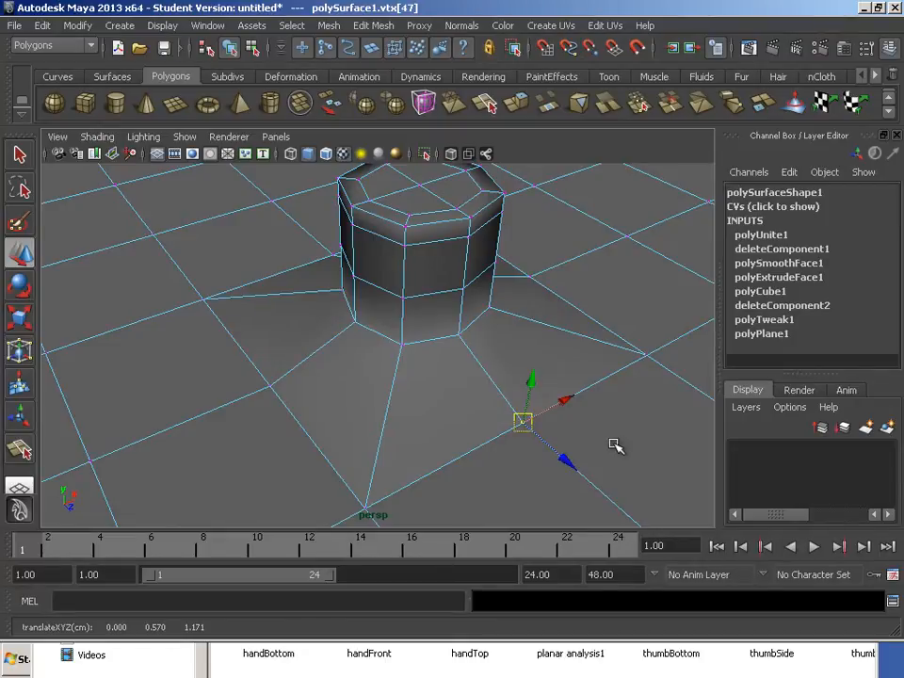
Inspect the joined surface in shaded view and select the combined mesh in object mode
right_click_drag(615, 445, 429, 401, "alt")
left_click_drag(429, 401, 475, 398, "alt")
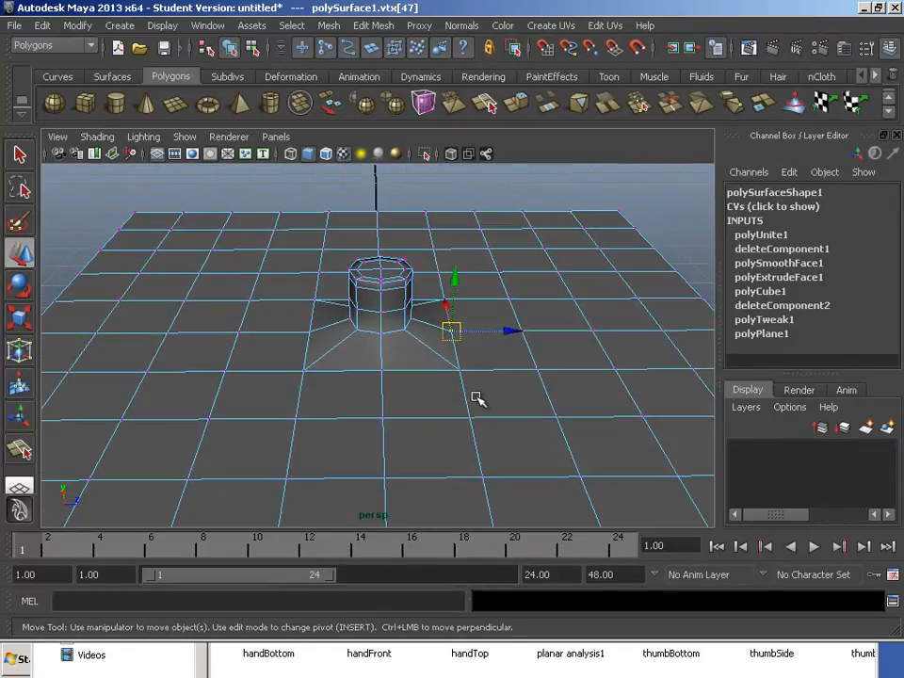
key("5")
scroll(563, 406, "down", 3)
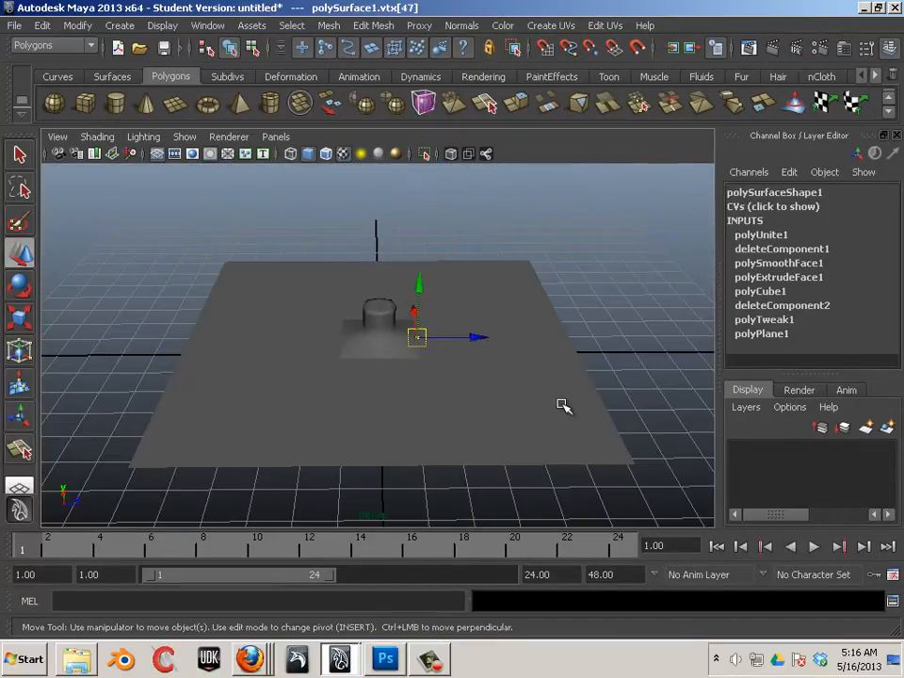
key("F8")
left_click(411, 376)
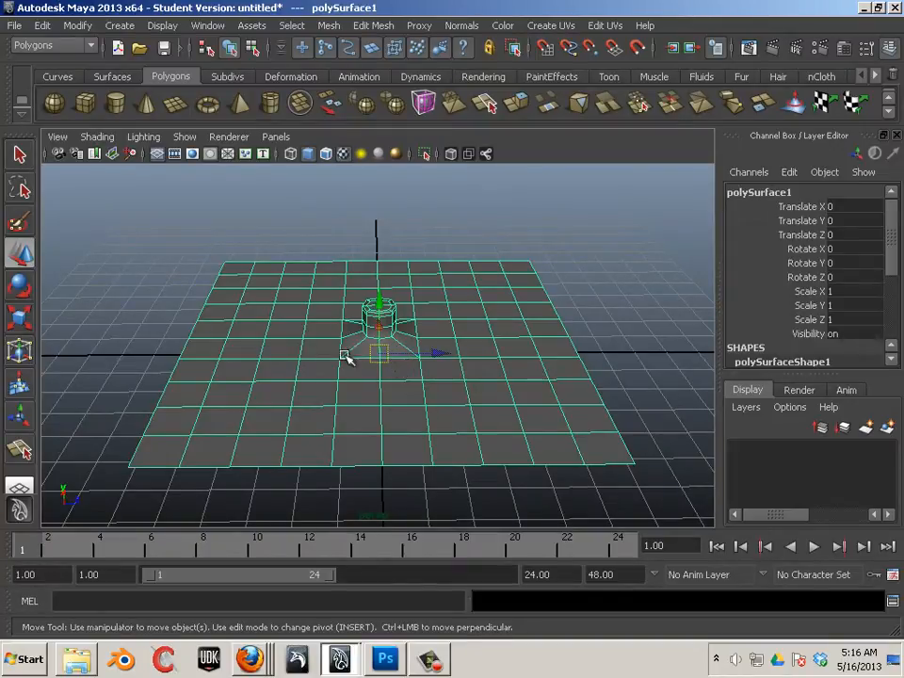
Switch to vertex mode and select all vertices of the cylinder and the hole border it meets
scroll(359, 353, "up", 5)
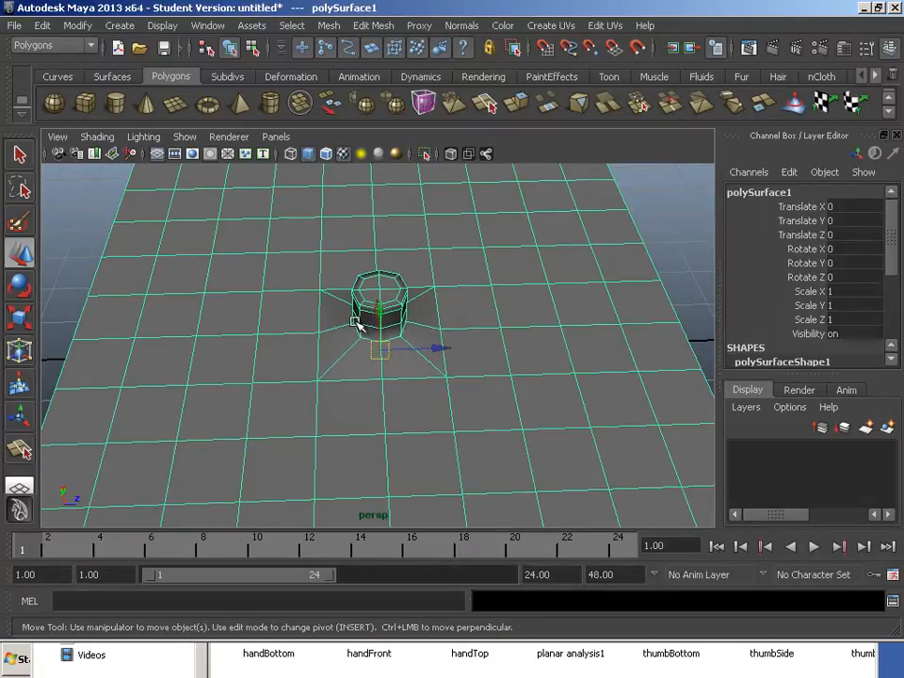
right_click_drag(355, 322, 295, 279)
left_click_drag(290, 266, 369, 343)
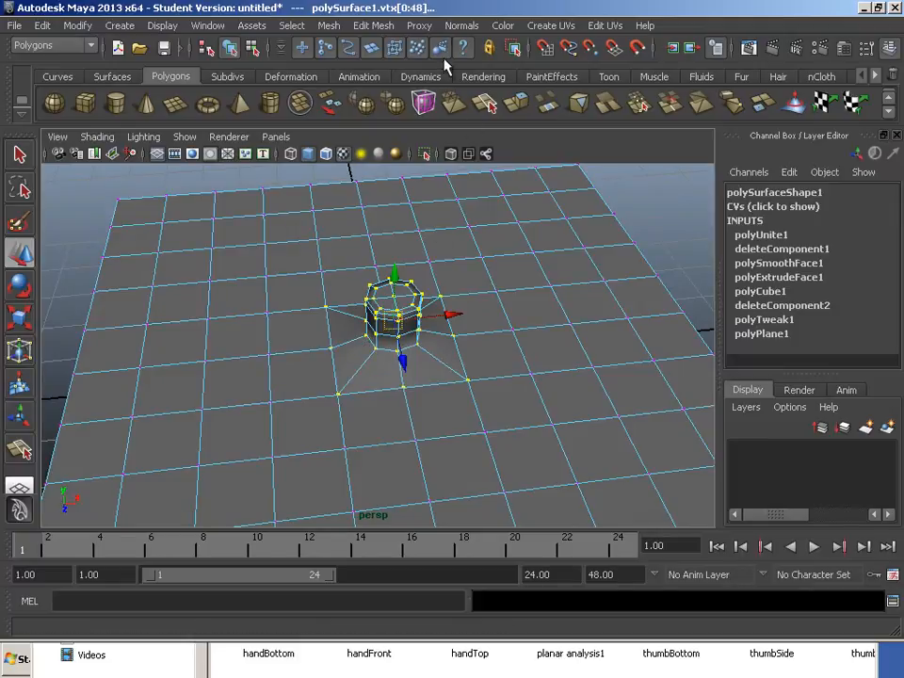
Reset the Merge Vertices options and merge the selected vertices with a threshold of 0.0100
left_click(370, 27)
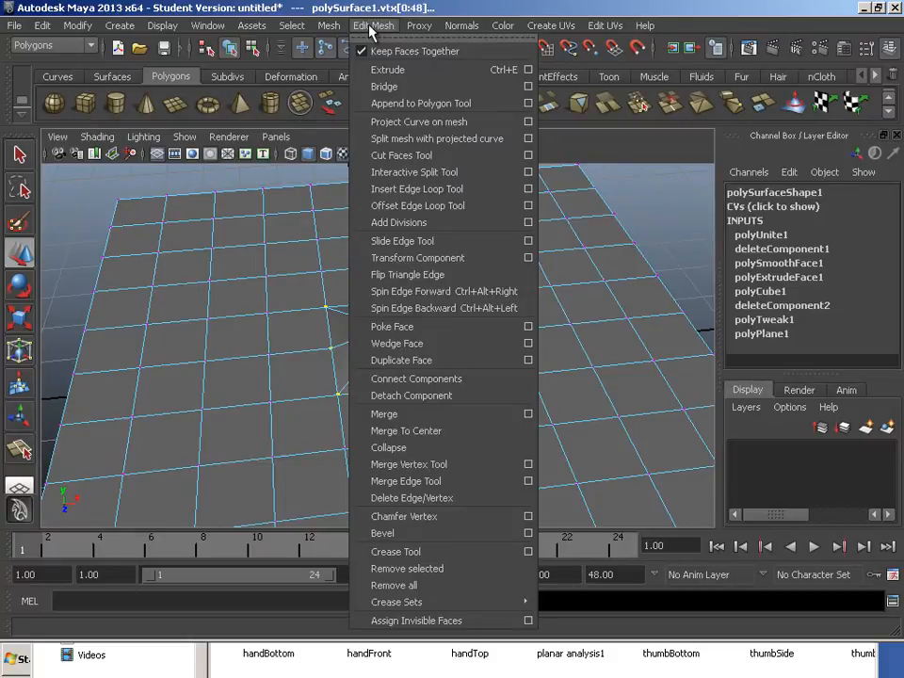
left_click(528, 415)
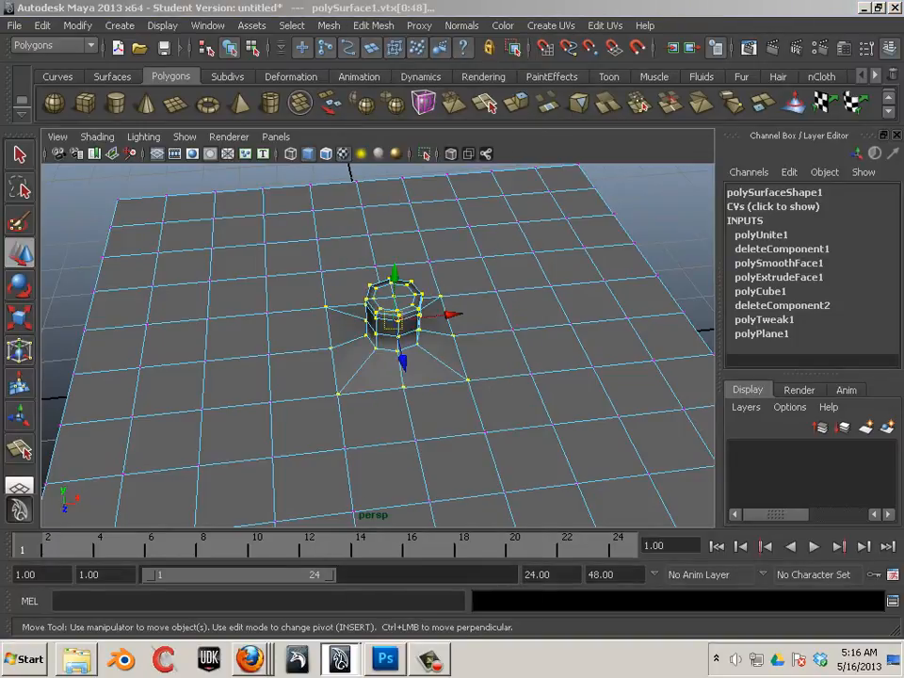
left_click(430, 226)
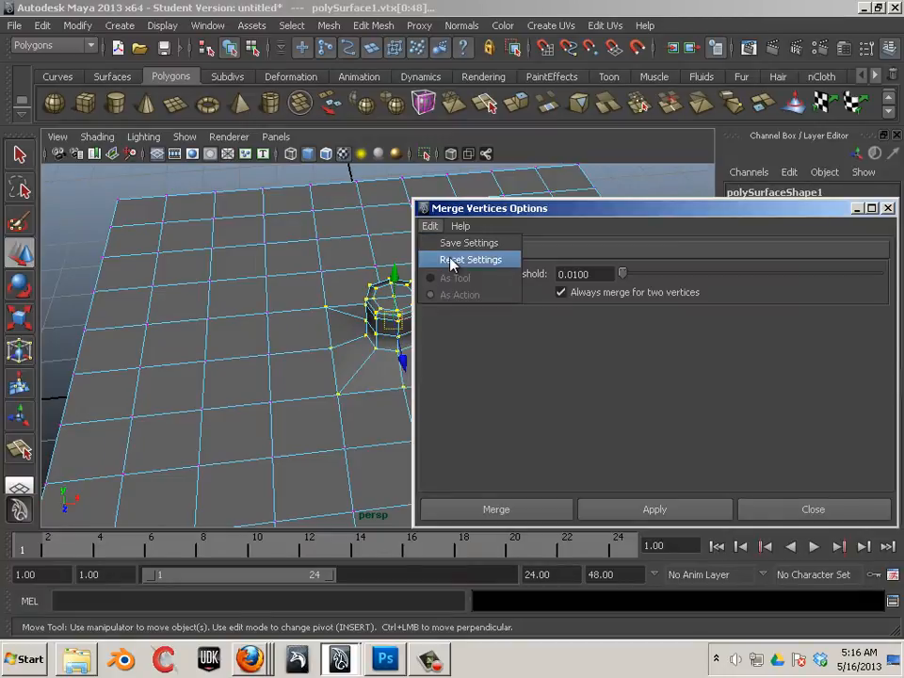
left_click(453, 262)
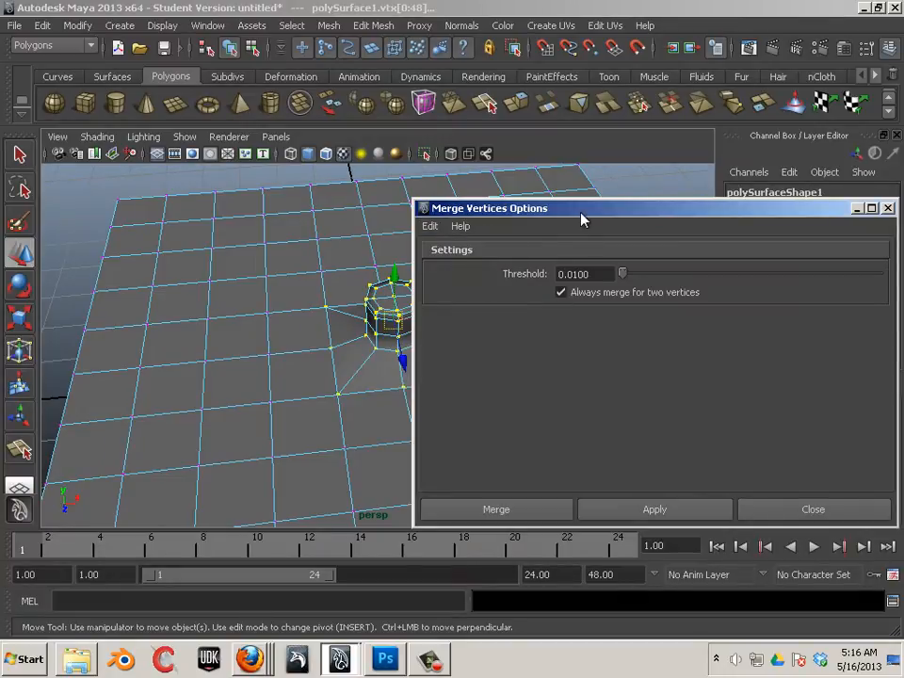
left_click_drag(581, 219, 672, 160)
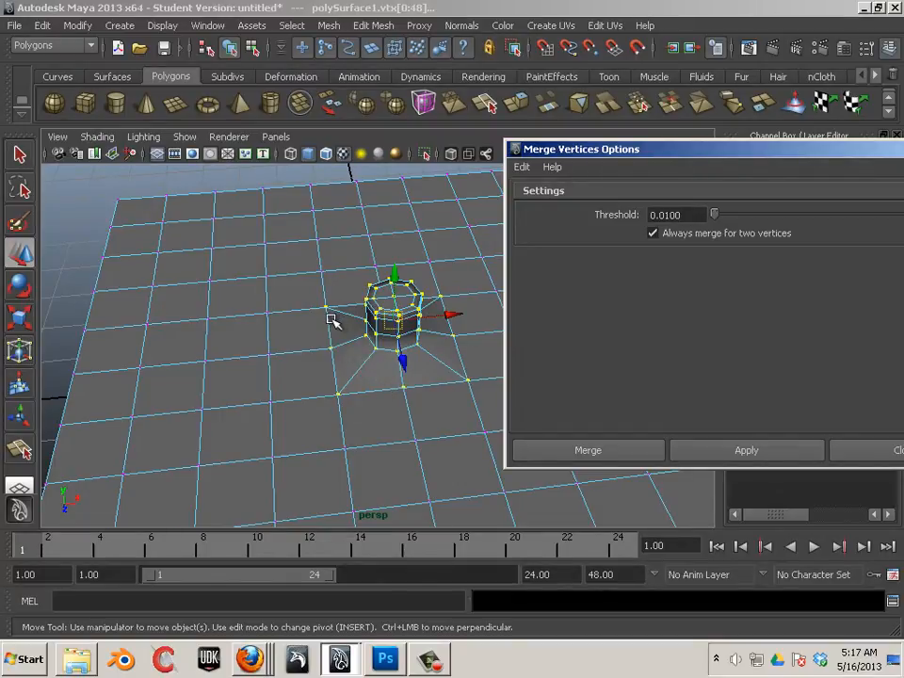
left_click(736, 454)
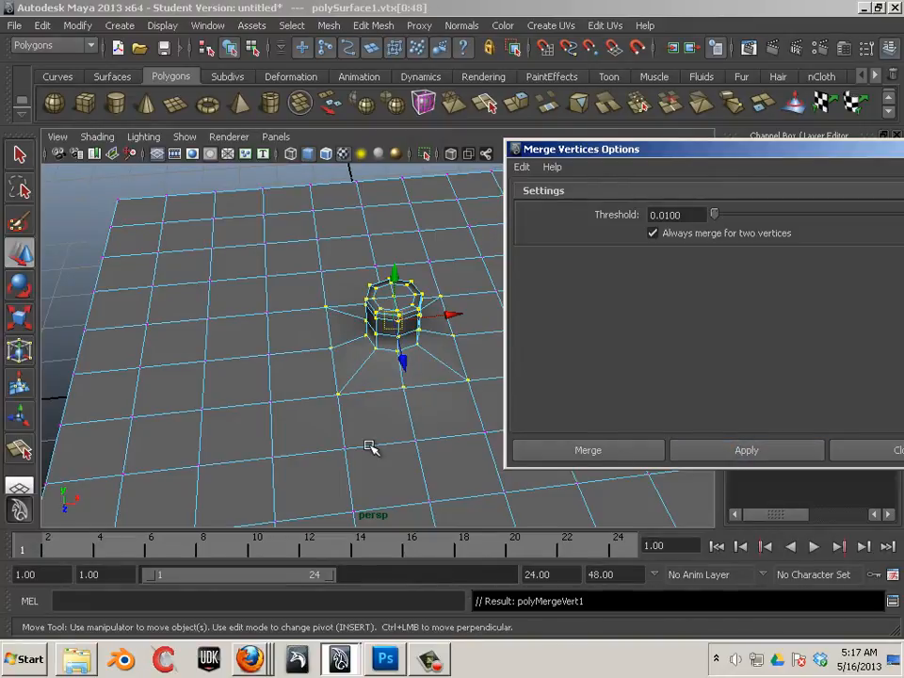
Return to object mode, deselect the mesh, move the Merge Vertices options window aside and inspect the shading around the cylinder's base
left_click(294, 324)
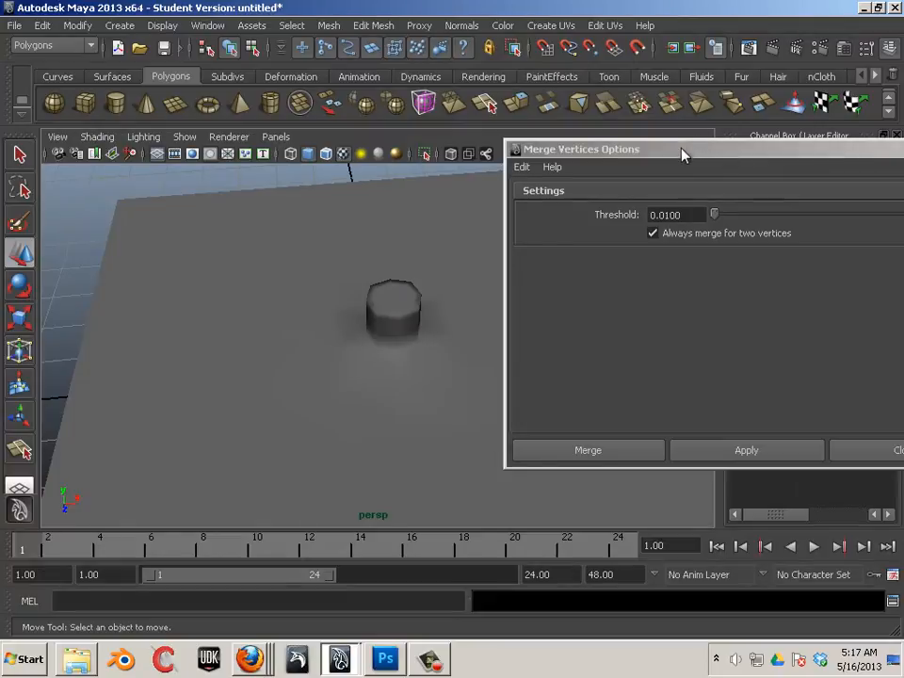
left_click_drag(684, 155, 899, 270)
left_click_drag(640, 377, 526, 380, "alt")
right_click_drag(527, 380, 565, 394, "alt")
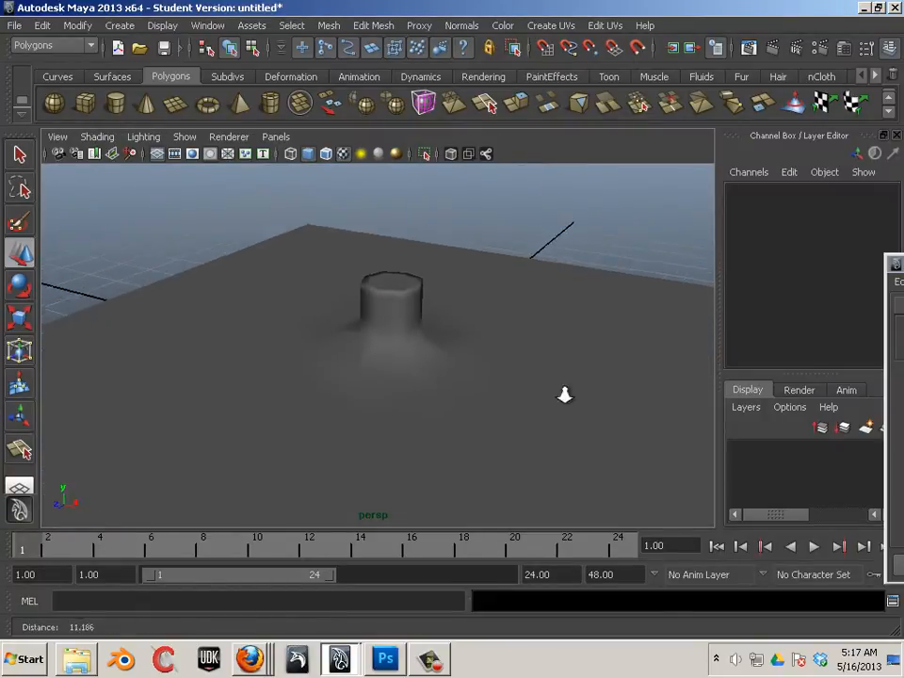
left_click_drag(565, 394, 506, 396, "alt")
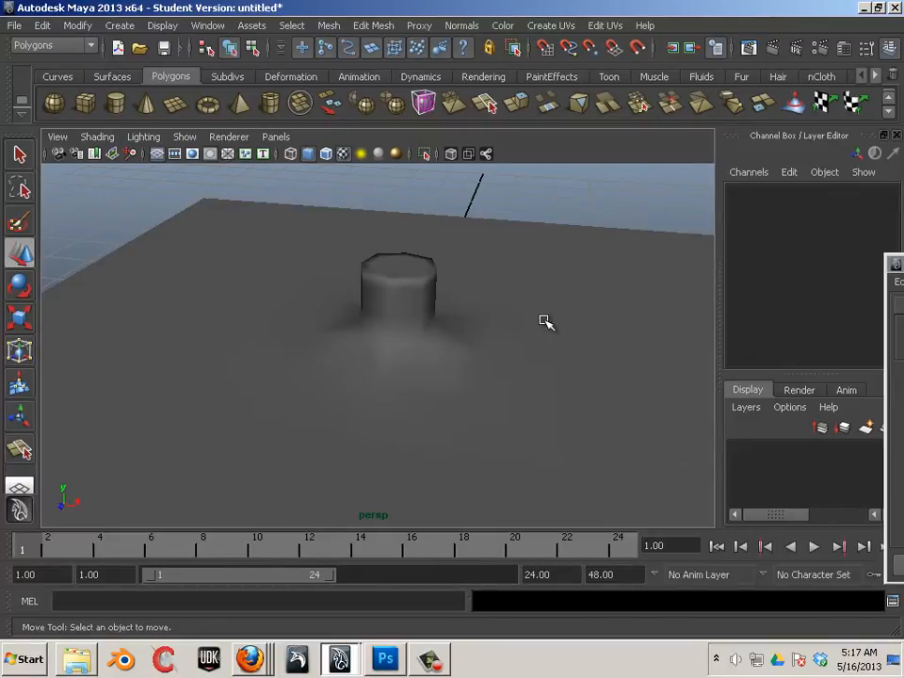
Apply Set to Face normals to the combined mesh, then deselect it and examine the shading around the join
left_click(481, 372)
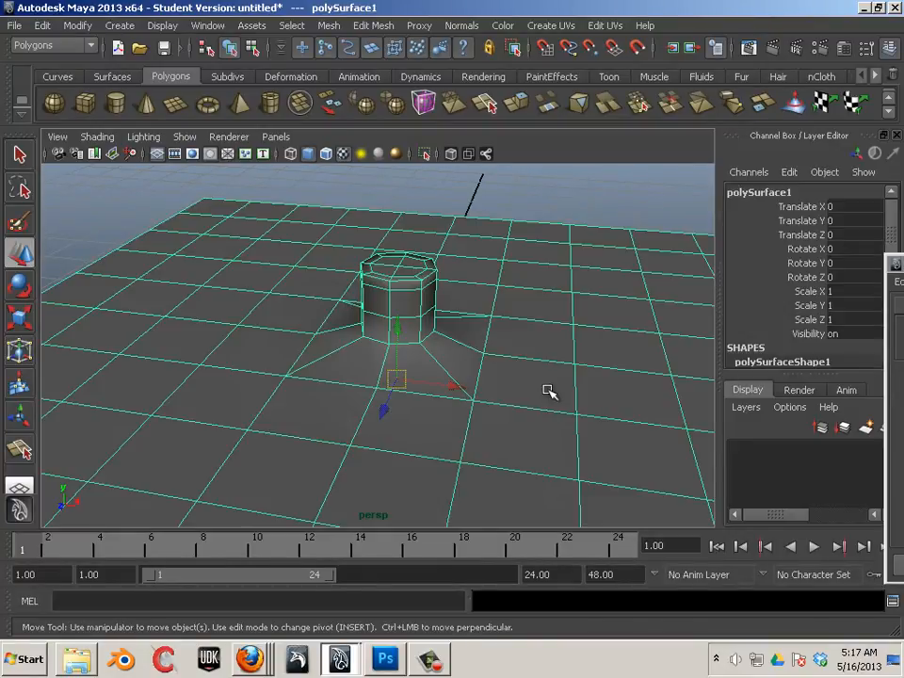
left_click(462, 27)
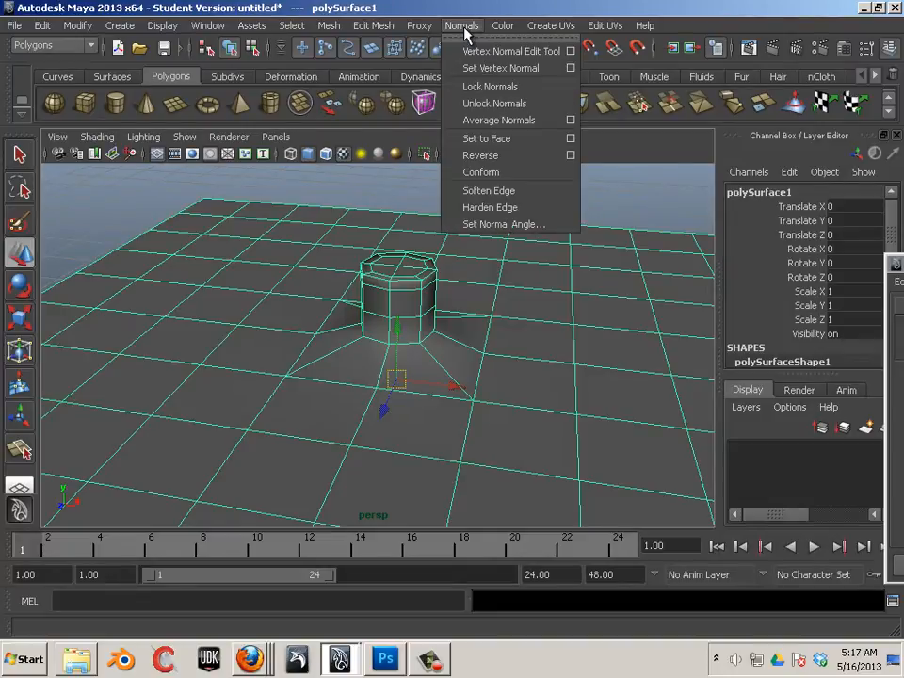
left_click(491, 142)
left_click(517, 204)
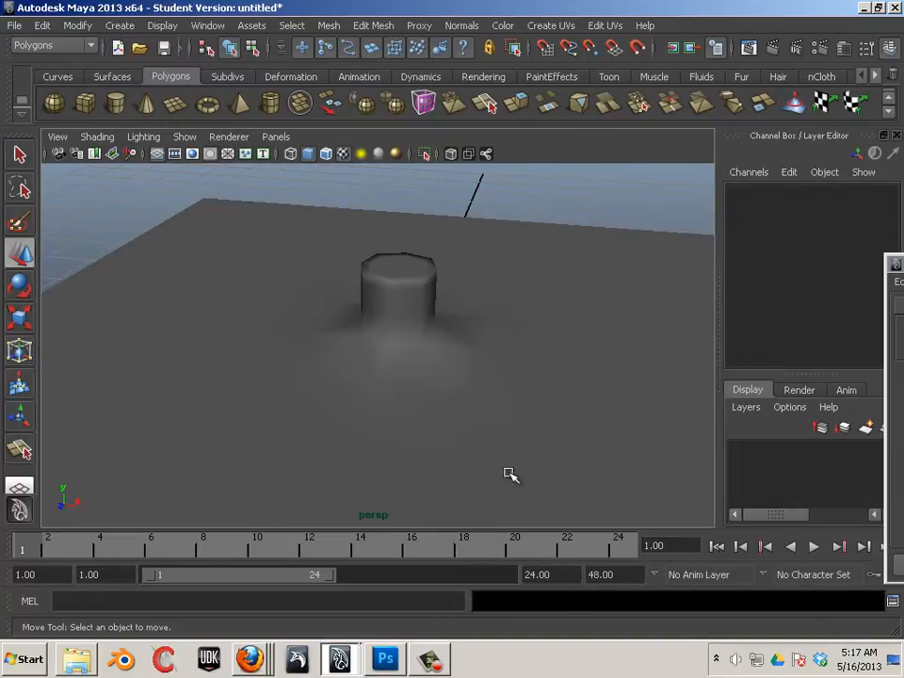
left_click_drag(595, 414, 387, 443, "alt")
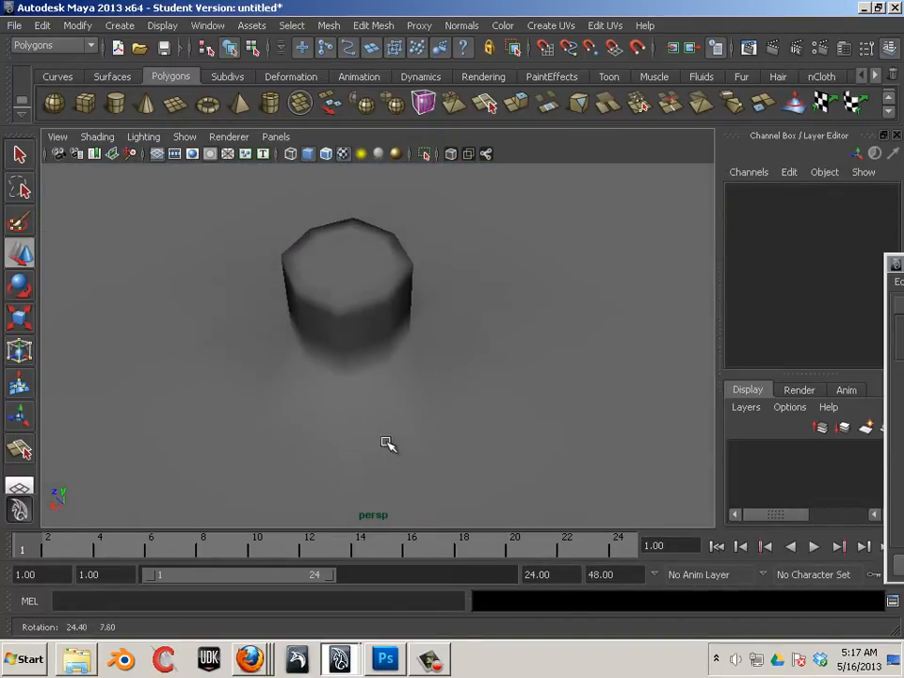
Select the combined mesh, review its list of construction inputs and delete its history
left_click(532, 366)
scroll(588, 365, "down", 3)
scroll(833, 320, "down", 4)
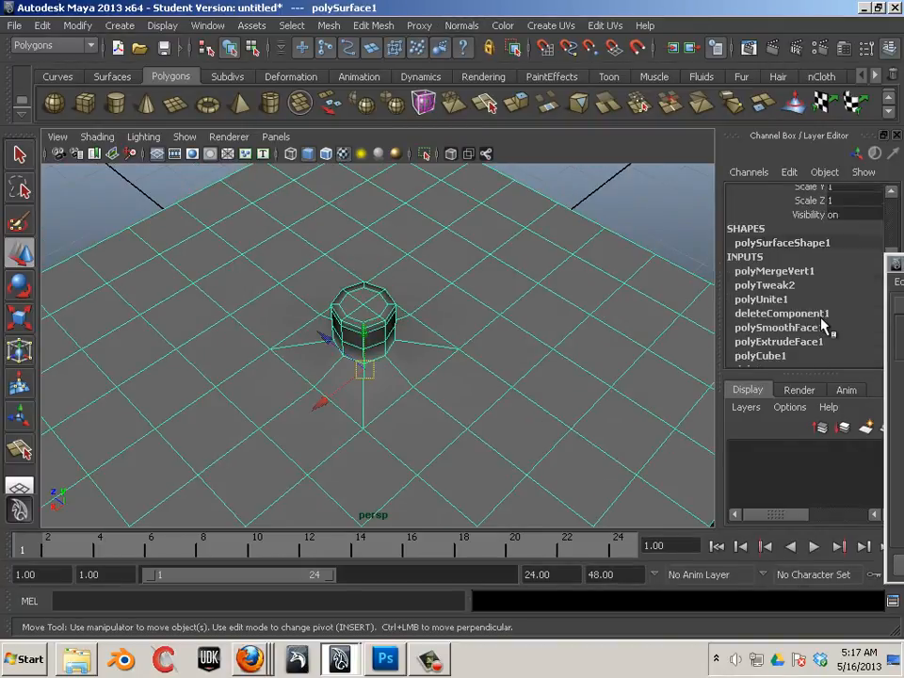
scroll(770, 320, "down", 1)
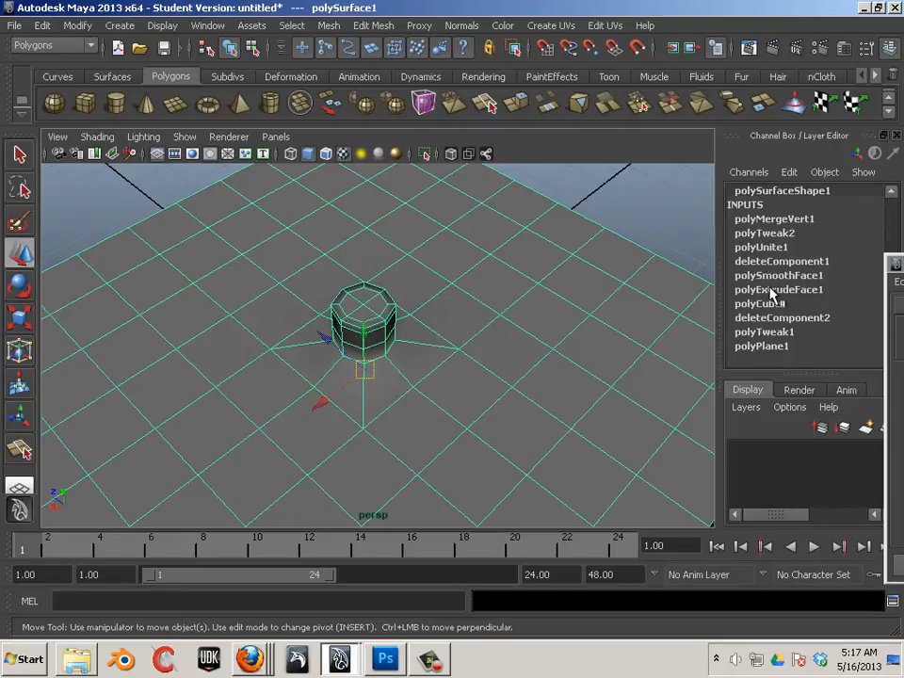
left_click(43, 25)
mouse_move(108, 207)
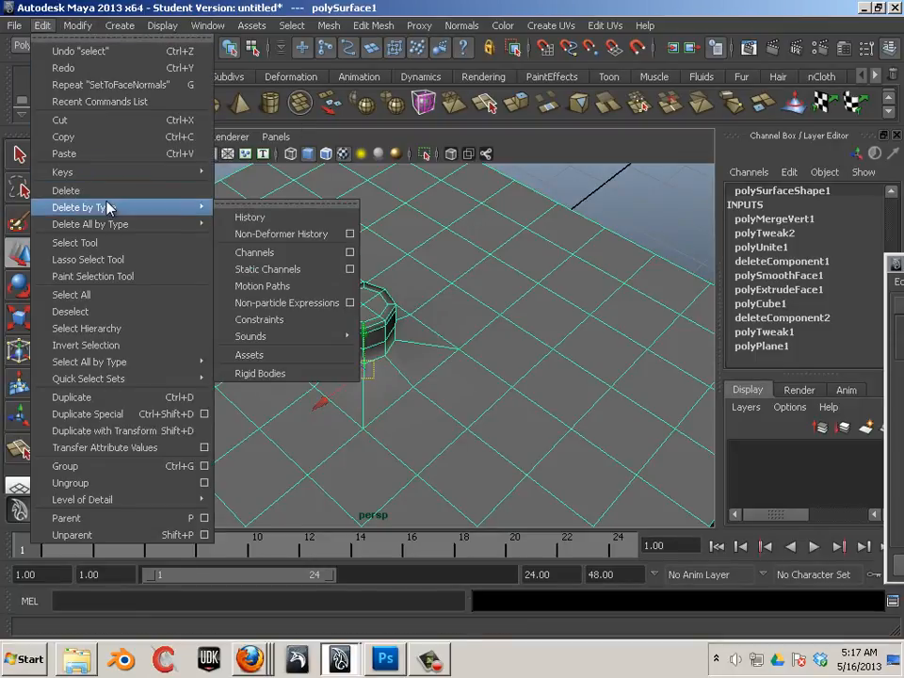
left_click(249, 217)
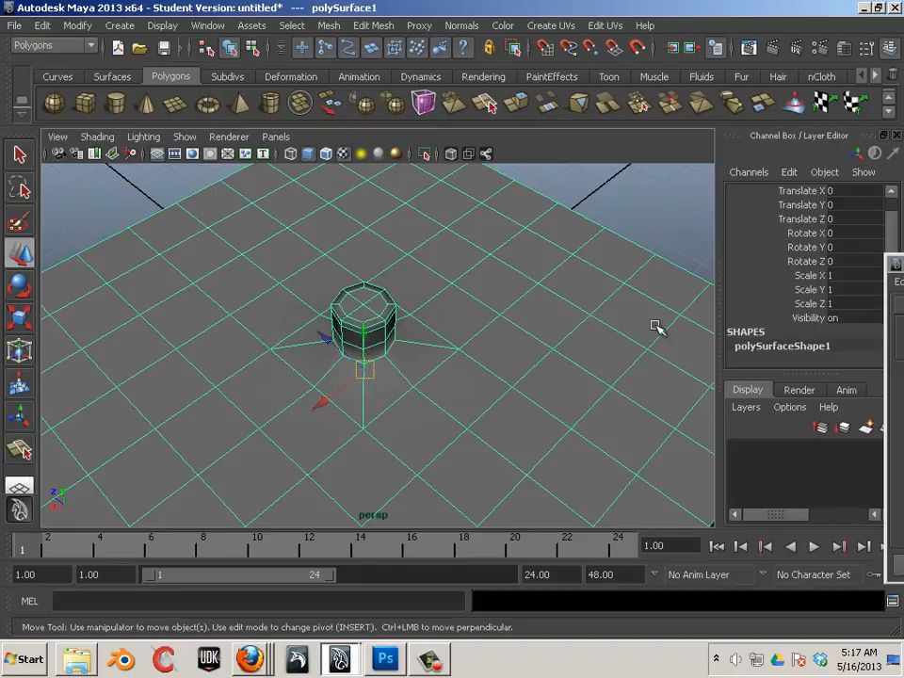
Reselect the combined mesh to check its construction history, inspect the join and bring up the scene file commands
left_click(621, 195)
left_click(570, 254)
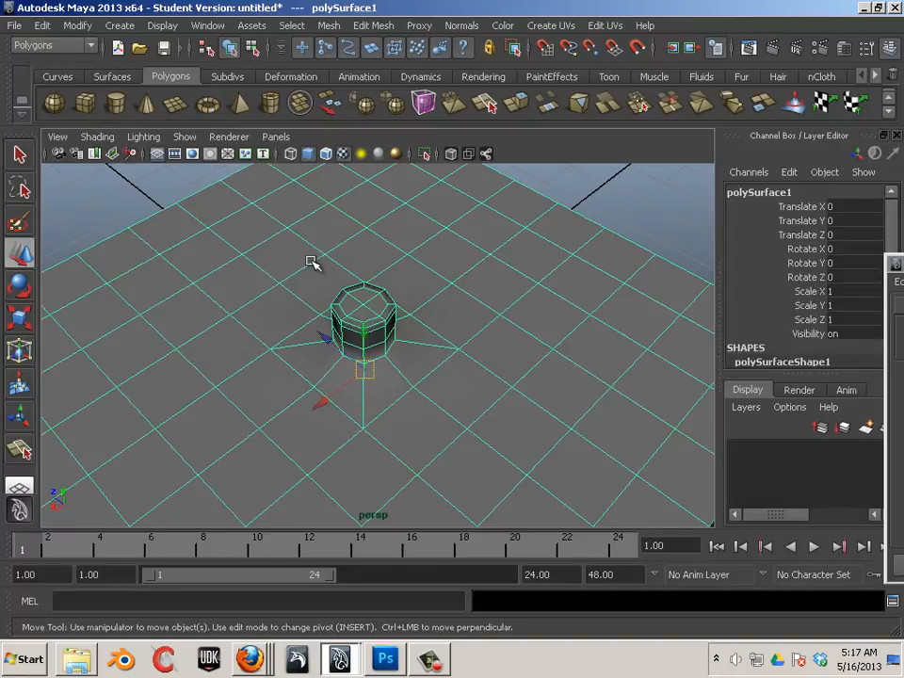
left_click_drag(230, 293, 319, 245, "alt")
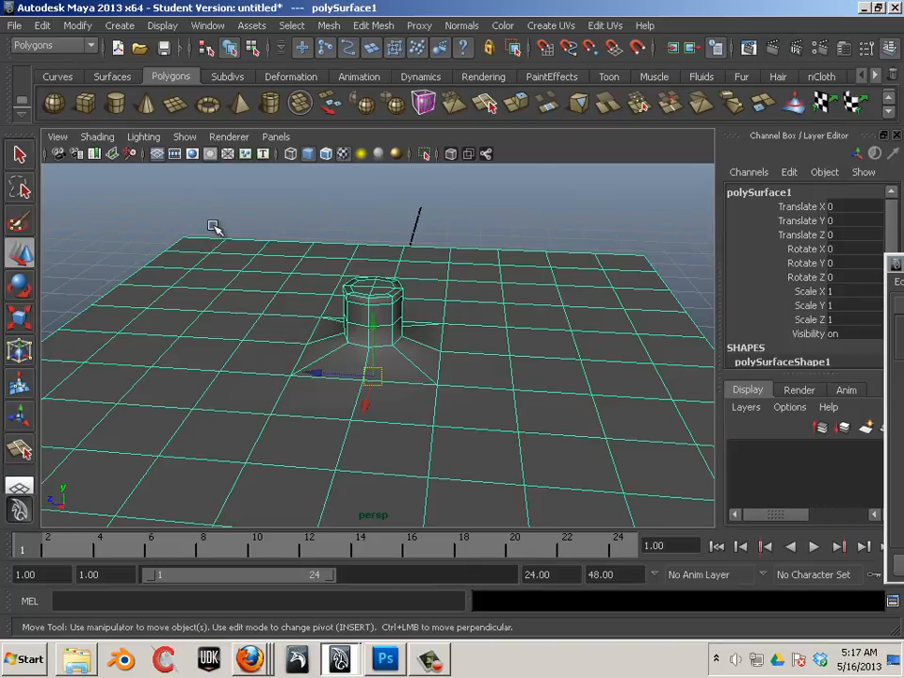
left_click(15, 28)
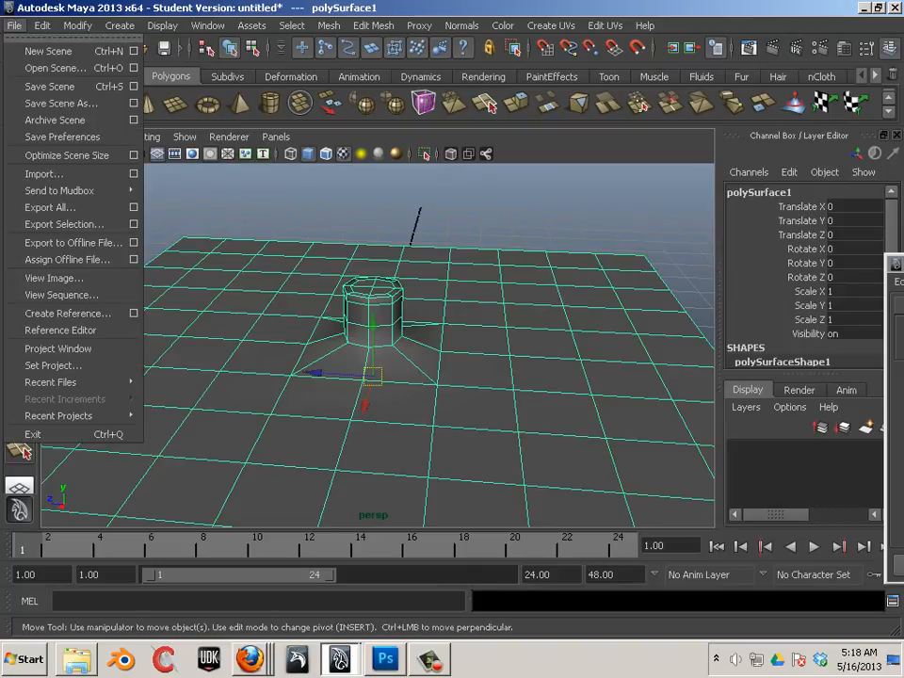